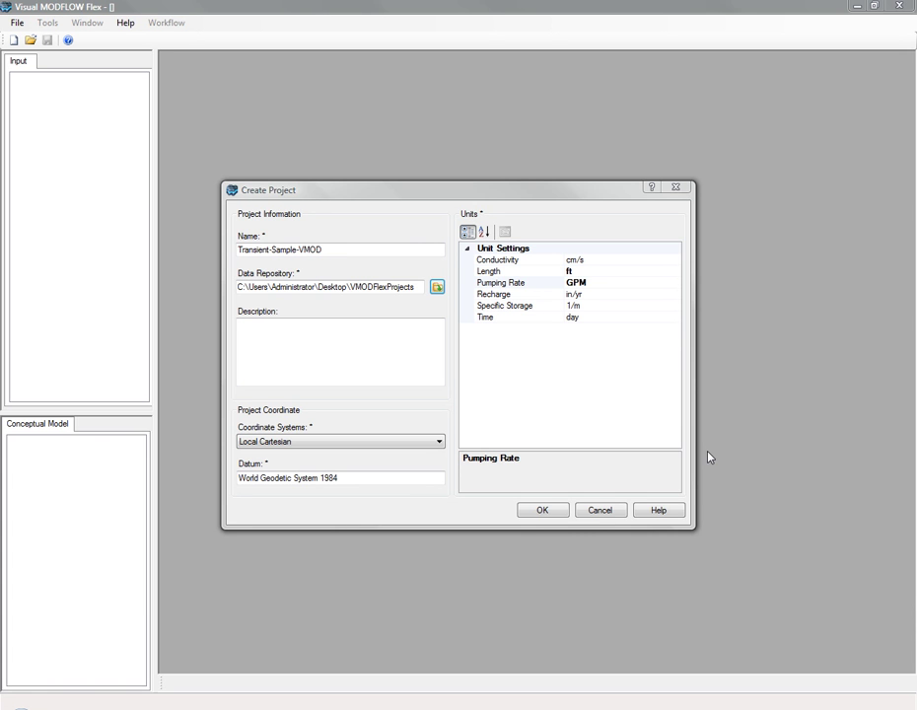
Create the Transient-Sample-VMOD project with the entered settings and choose the Numerical Modeling scenario
{"action": "left_click", "coordinate": [478, 518]}
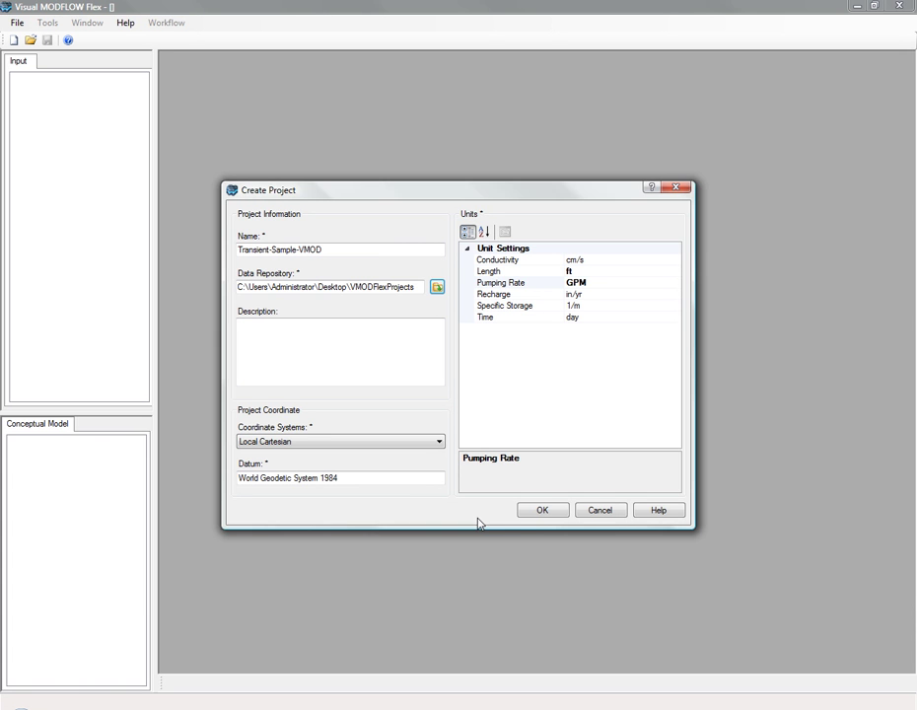
{"action": "left_click", "coordinate": [561, 517]}
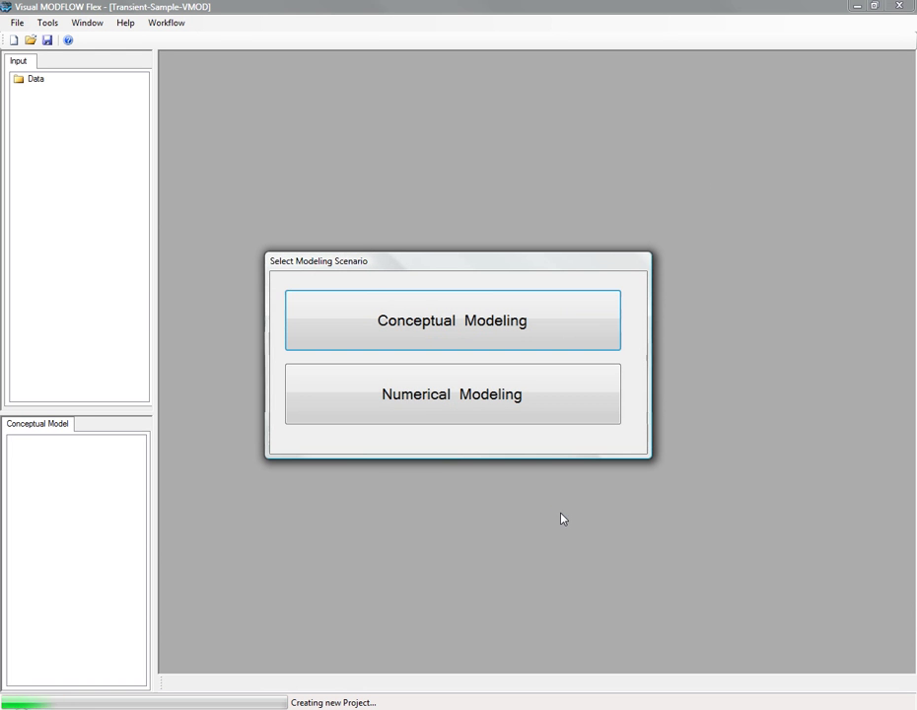
{"action": "left_click", "coordinate": [605, 410]}
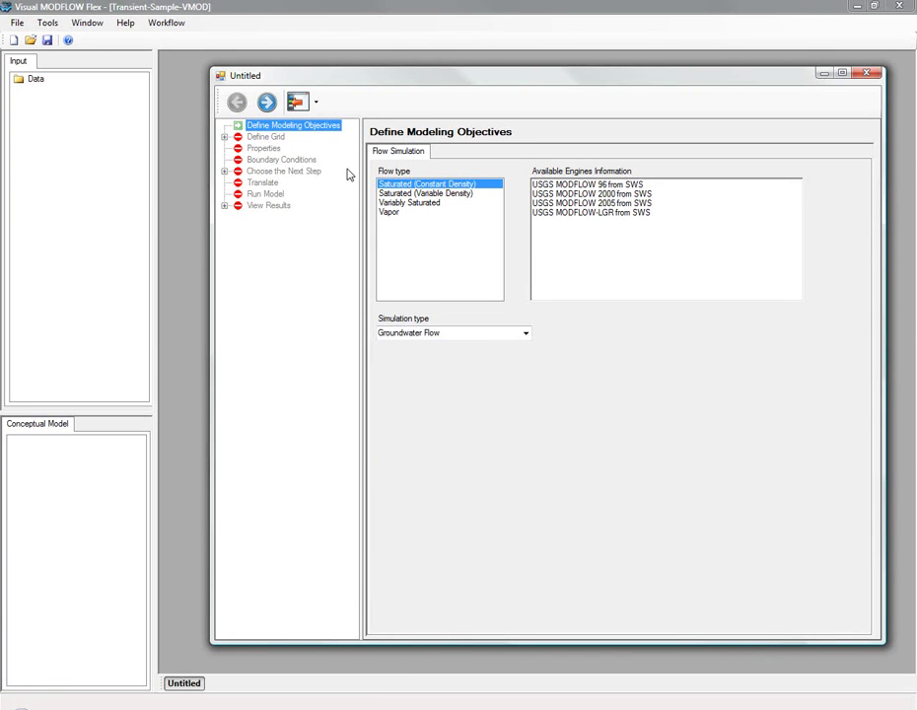
Keep the default modeling objectives and import the model D:\VMODTestingFiles\Drumco2\VMOD\transient\drumco-transient.vmf as the grid source
{"action": "left_click", "coordinate": [266, 102]}
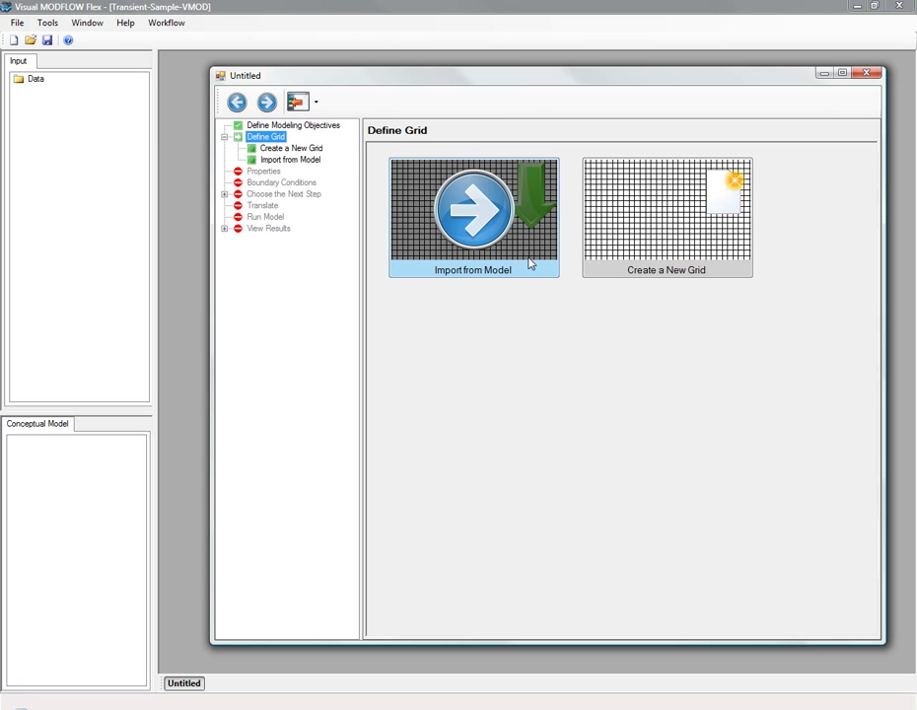
{"action": "left_click", "coordinate": [533, 268]}
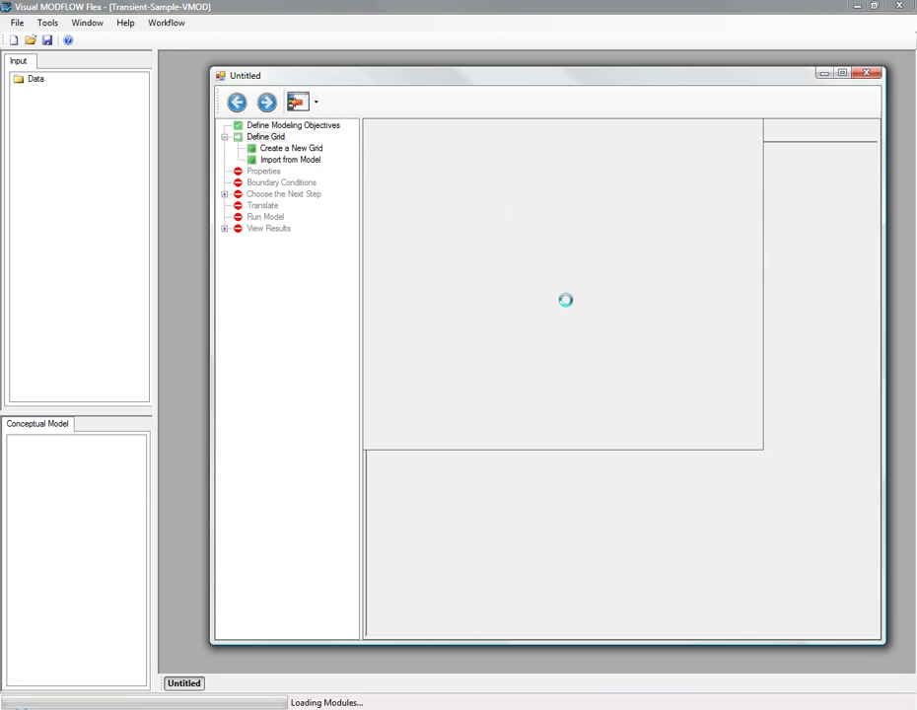
{"action": "left_click", "coordinate": [814, 184]}
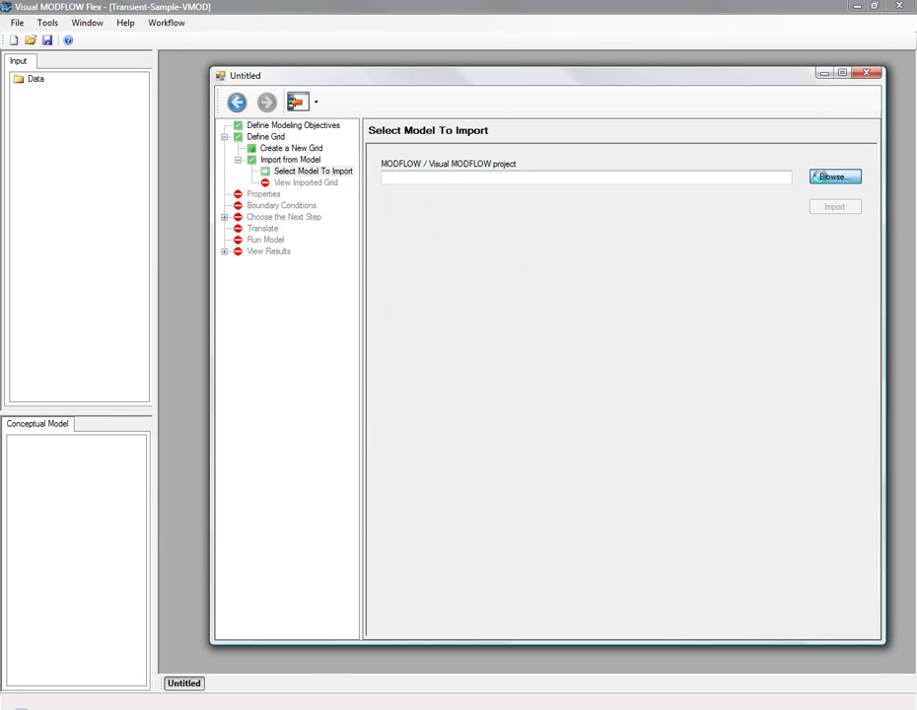
{"action": "type", "text": "D:\\VMODTestingFiles\\Drumco2\\VMOD\\transient\\drumco-transient.vmf"}
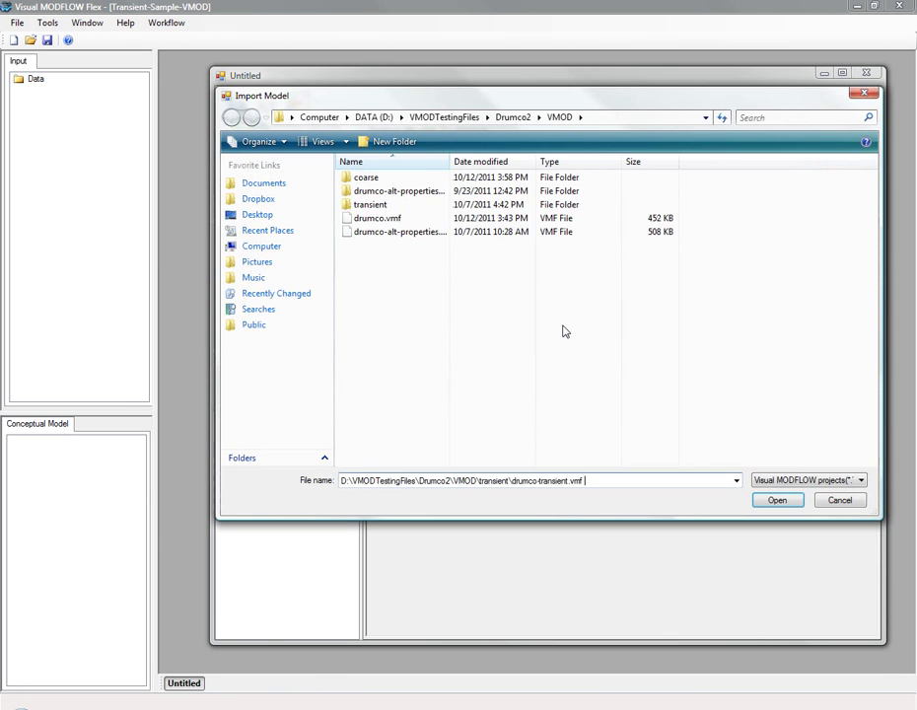
{"action": "key", "text": "BackSpace"}
{"action": "key", "text": "Return"}
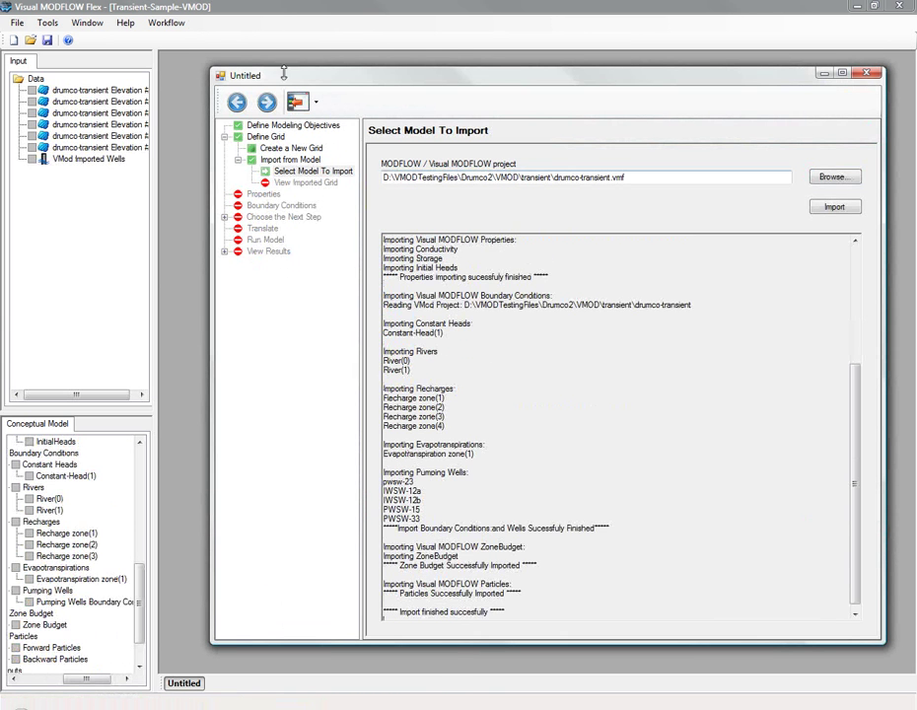
Open the imported grid, show the row view alongside the layer view, and set the exaggeration to 10
{"action": "left_click", "coordinate": [266, 102]}
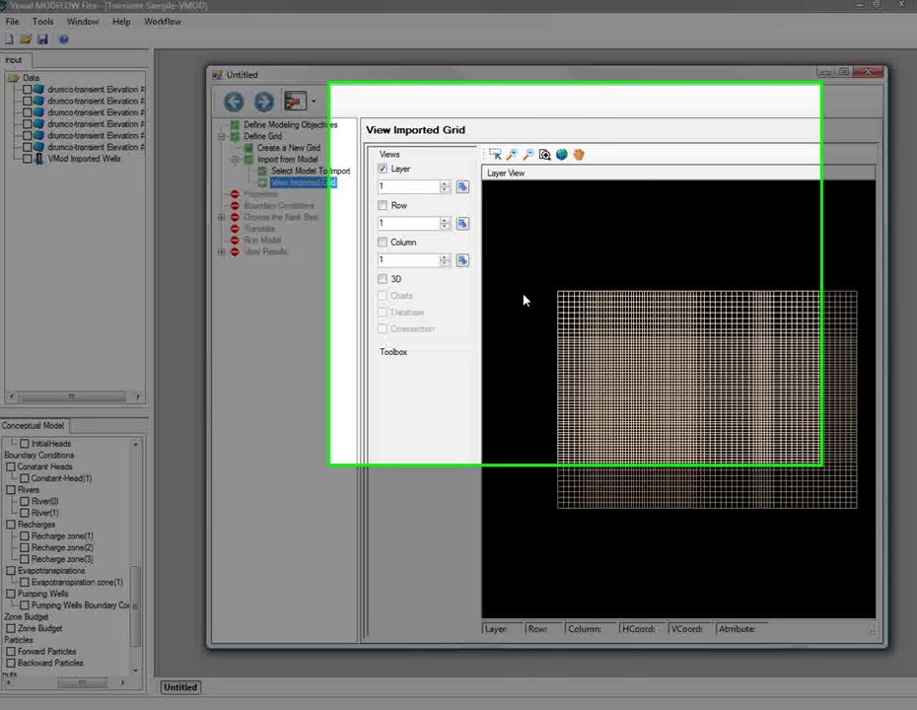
{"action": "left_click", "coordinate": [383, 241]}
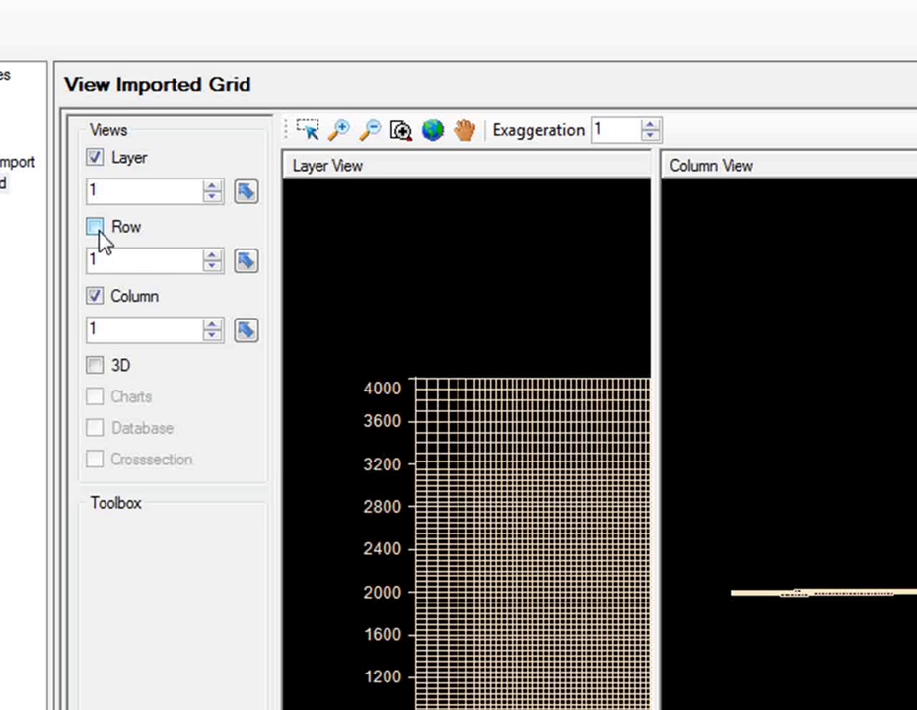
{"action": "left_click", "coordinate": [95, 227]}
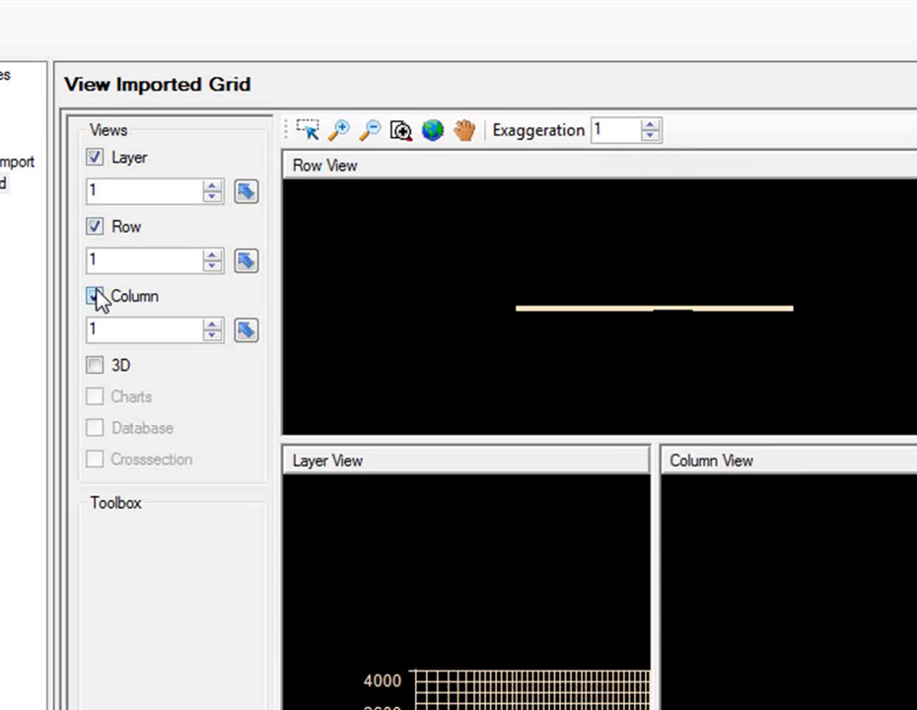
{"action": "left_click", "coordinate": [94, 296]}
{"action": "left_click", "coordinate": [618, 131]}
{"action": "type", "text": "0"}
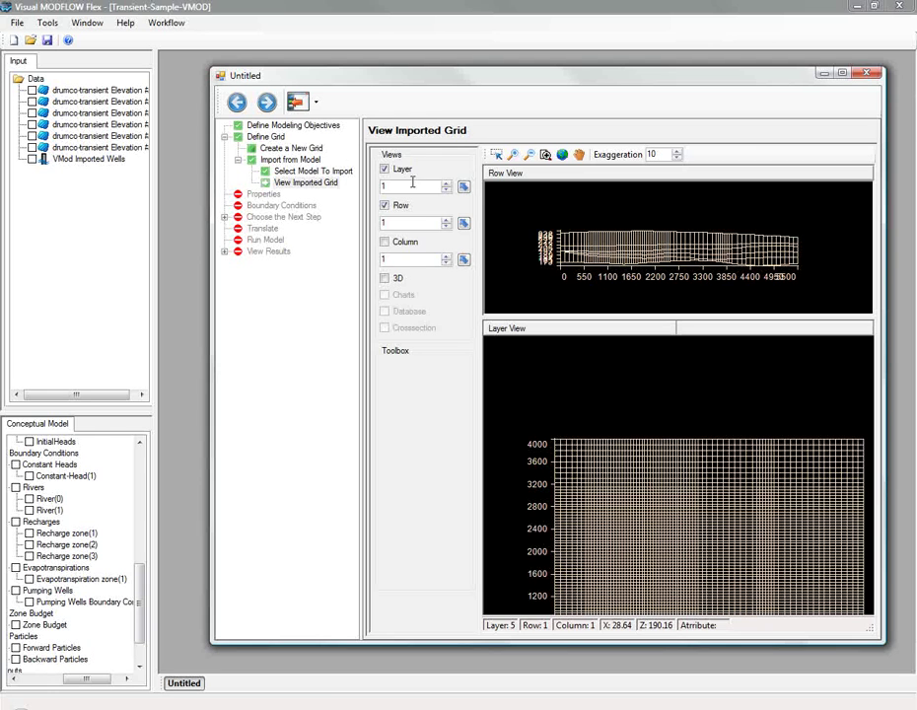
Advance to the Properties step and display row 46 of the model
{"action": "left_click", "coordinate": [267, 103]}
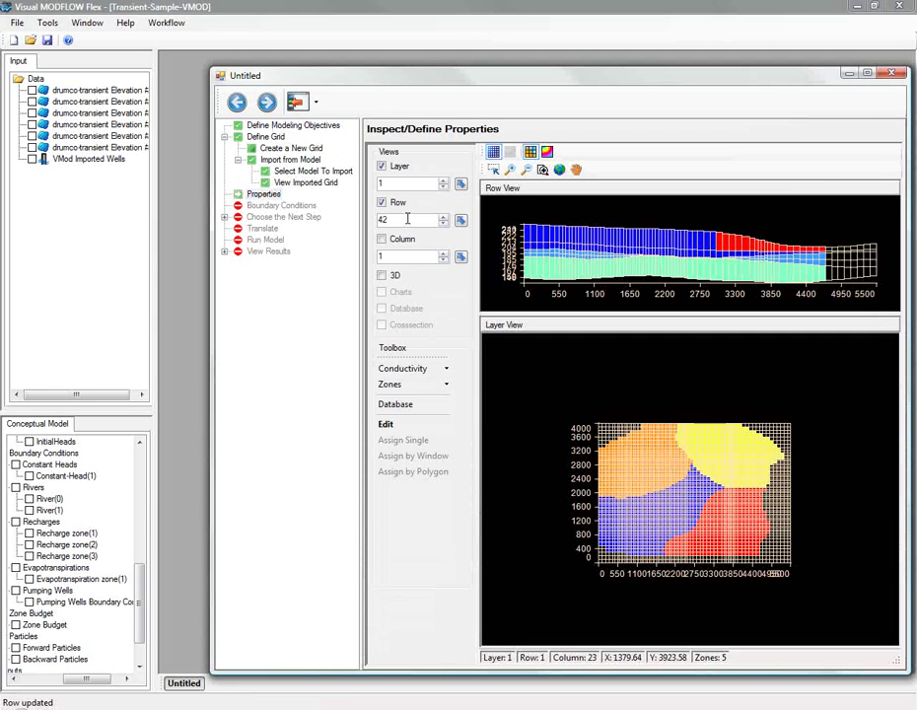
{"action": "left_click", "coordinate": [409, 221]}
{"action": "scroll", "coordinate": [409, 222], "scroll_direction": "up", "scroll_amount": 2}
{"action": "key", "text": "Up"}
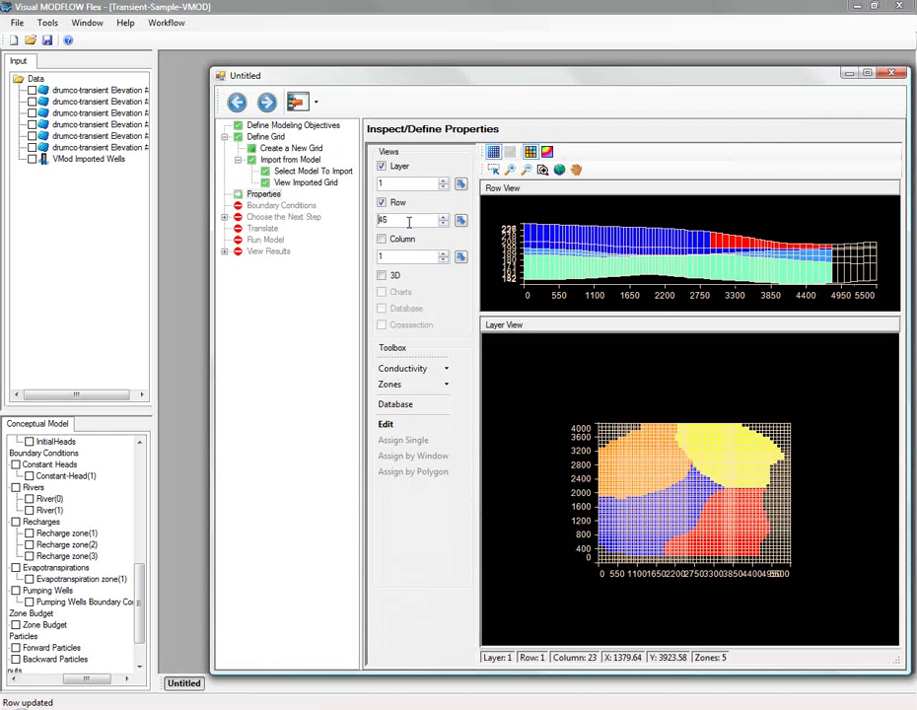
Examine the conductivity zone values against layers 2, 3 and 5, return to layer 1, and close the conductivity table
{"action": "left_click", "coordinate": [400, 408]}
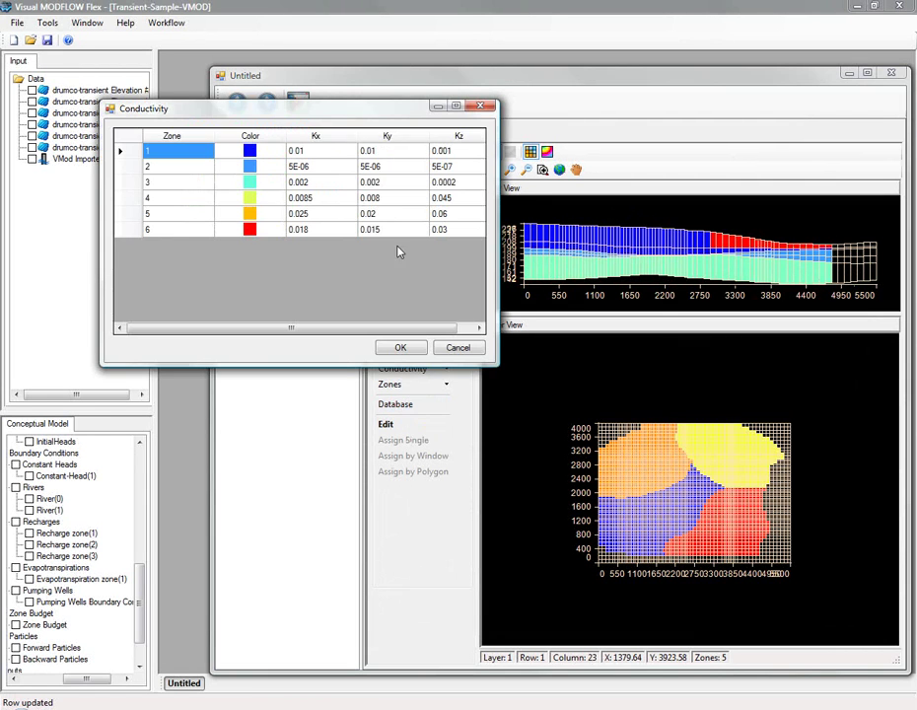
{"action": "left_click_drag", "start_coordinate": [369, 111], "coordinate": [317, 400]}
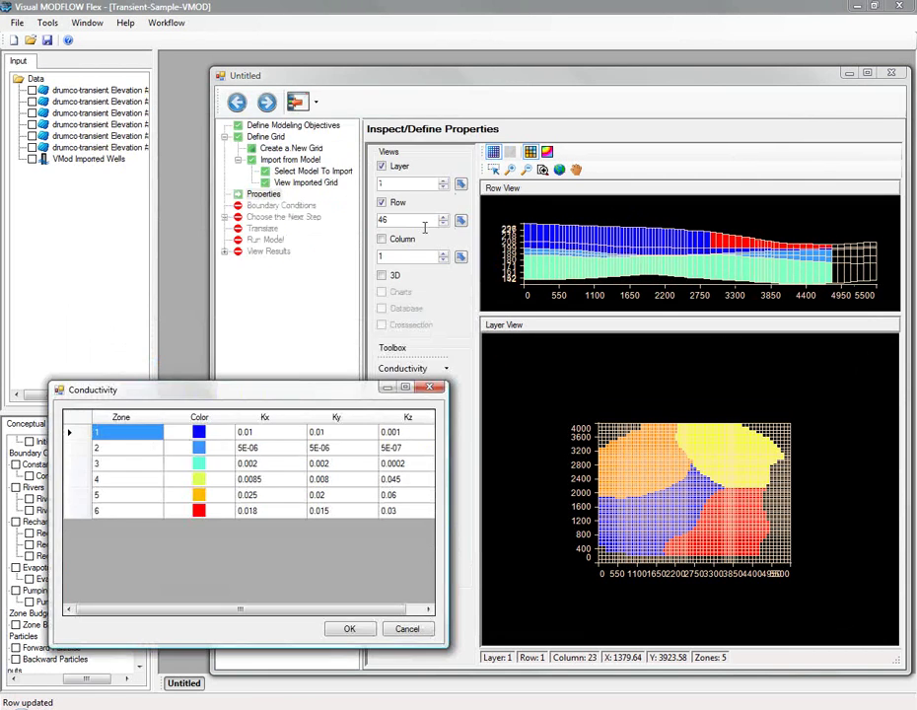
{"action": "double_click", "coordinate": [413, 184]}
{"action": "type", "text": "2"}
{"action": "double_click", "coordinate": [413, 184]}
{"action": "type", "text": "3"}
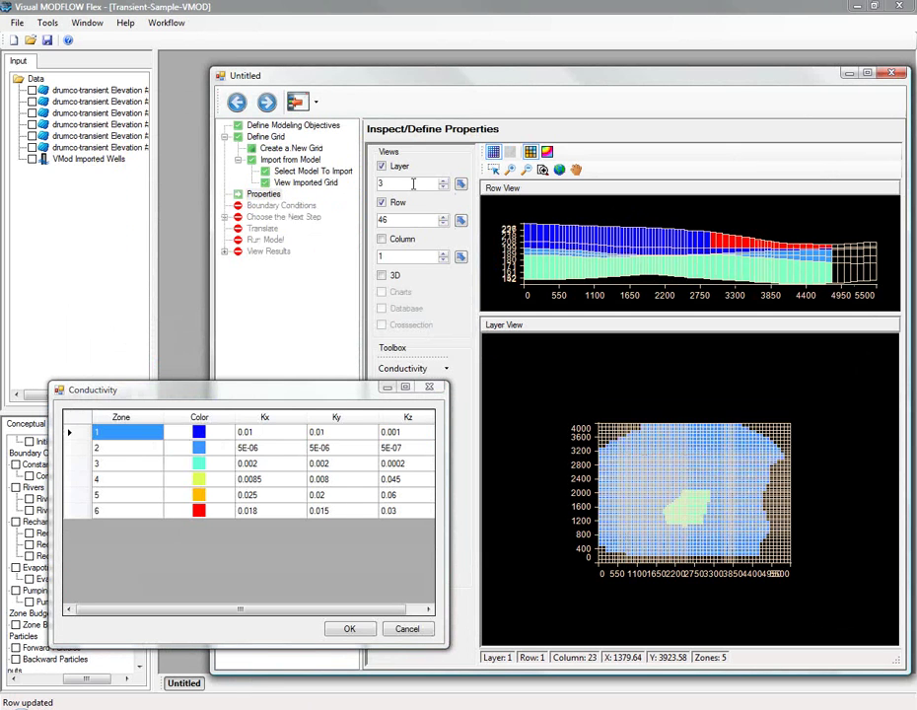
{"action": "double_click", "coordinate": [413, 184]}
{"action": "type", "text": "5"}
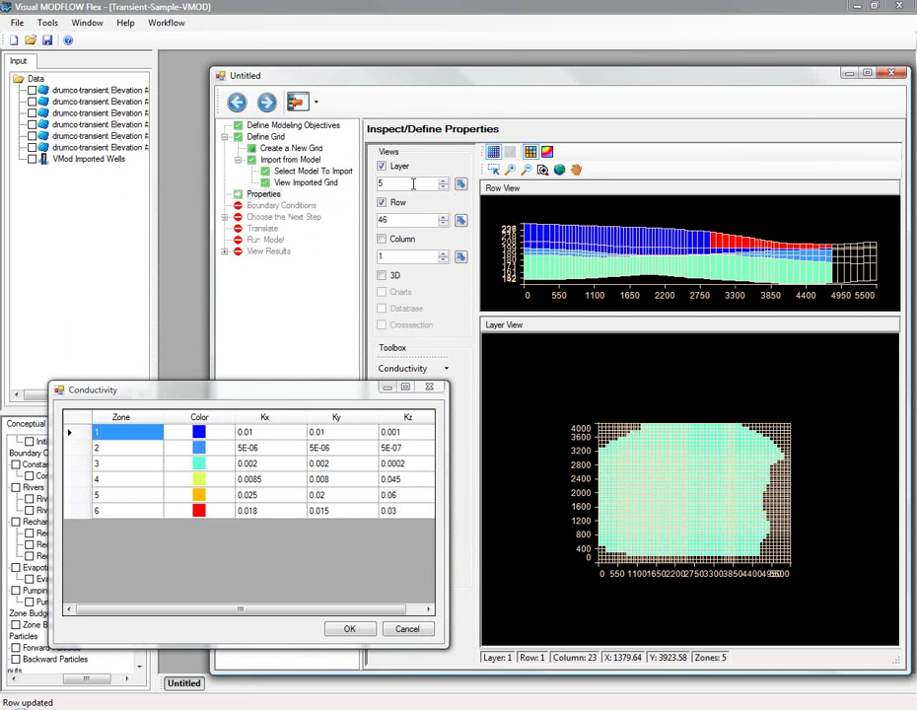
{"action": "key", "text": "Down"}
{"action": "key", "text": "Down"}
{"action": "key", "text": "Down"}
{"action": "key", "text": "Down"}
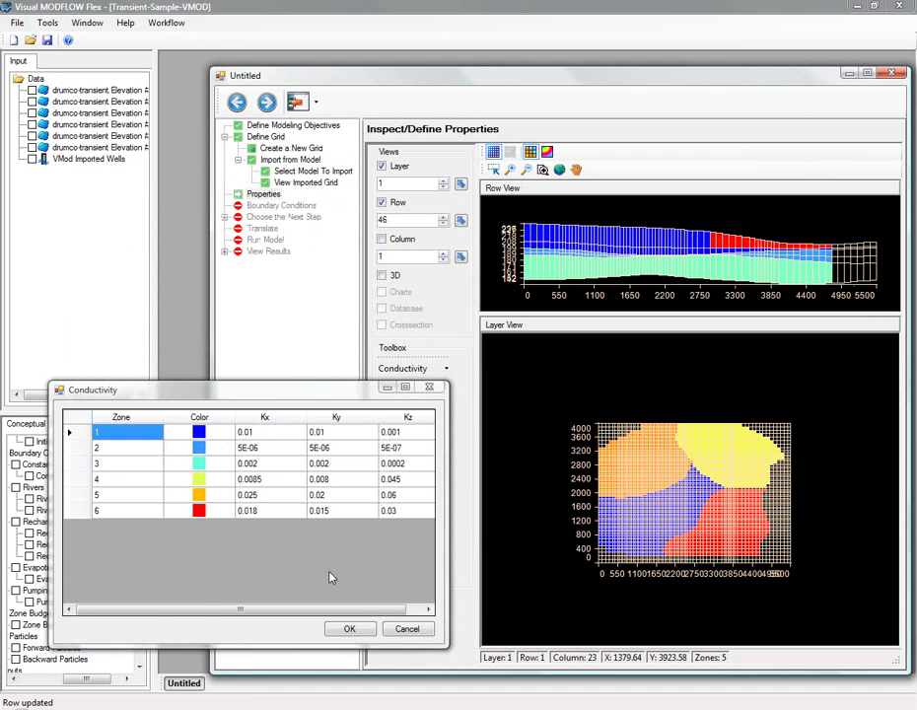
{"action": "left_click", "coordinate": [349, 628]}
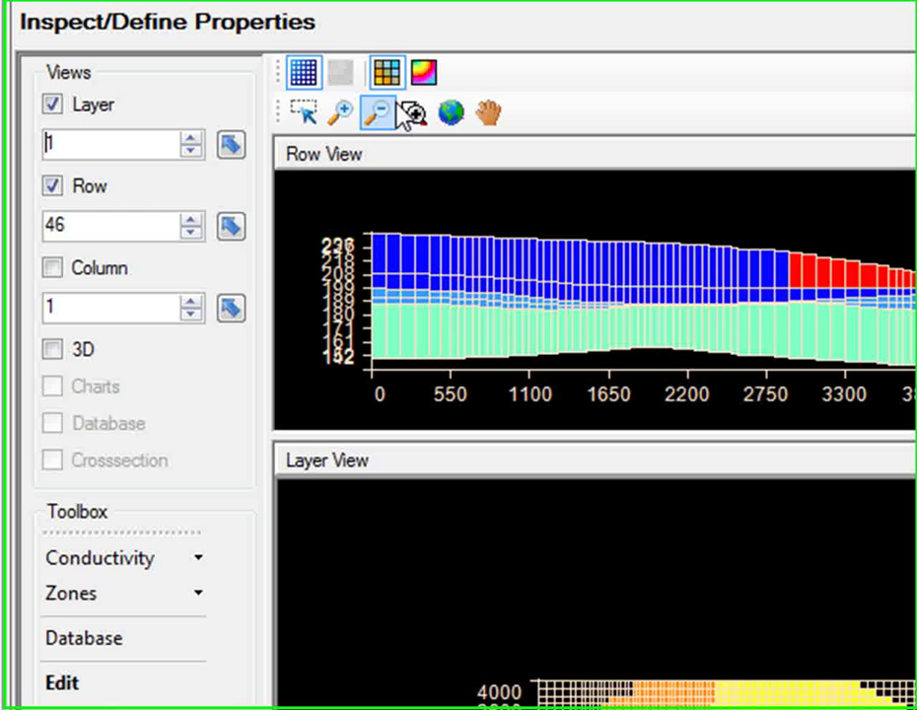
Render the conductivity zones as a color surface with contour lines and hide the grid lines
{"action": "left_click", "coordinate": [547, 152]}
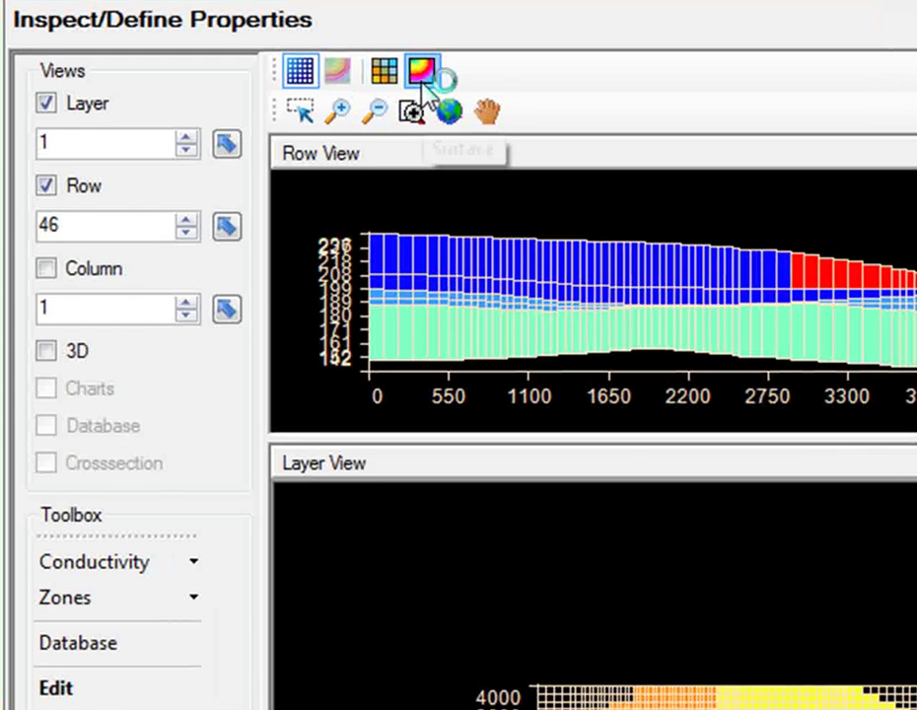
{"action": "left_click", "coordinate": [335, 75]}
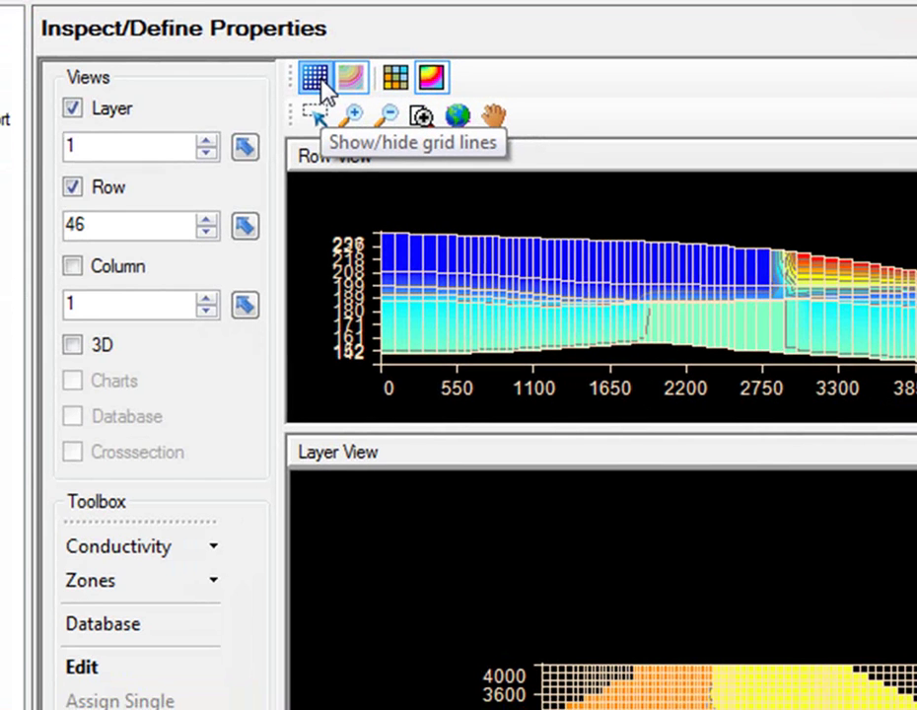
{"action": "left_click", "coordinate": [315, 79]}
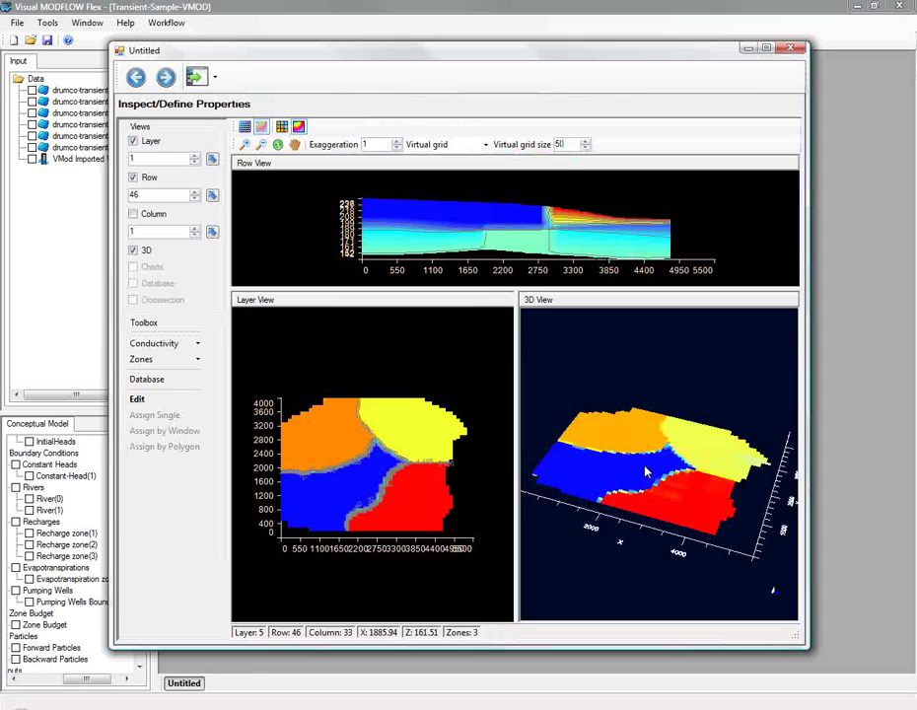
Add the 3D view of the conductivity model and set its vertical exaggeration to 30
{"action": "left_click_drag", "start_coordinate": [645, 472], "coordinate": [577, 399]}
{"action": "double_click", "coordinate": [369, 145]}
{"action": "type", "text": "30"}
{"action": "key", "text": "Return"}
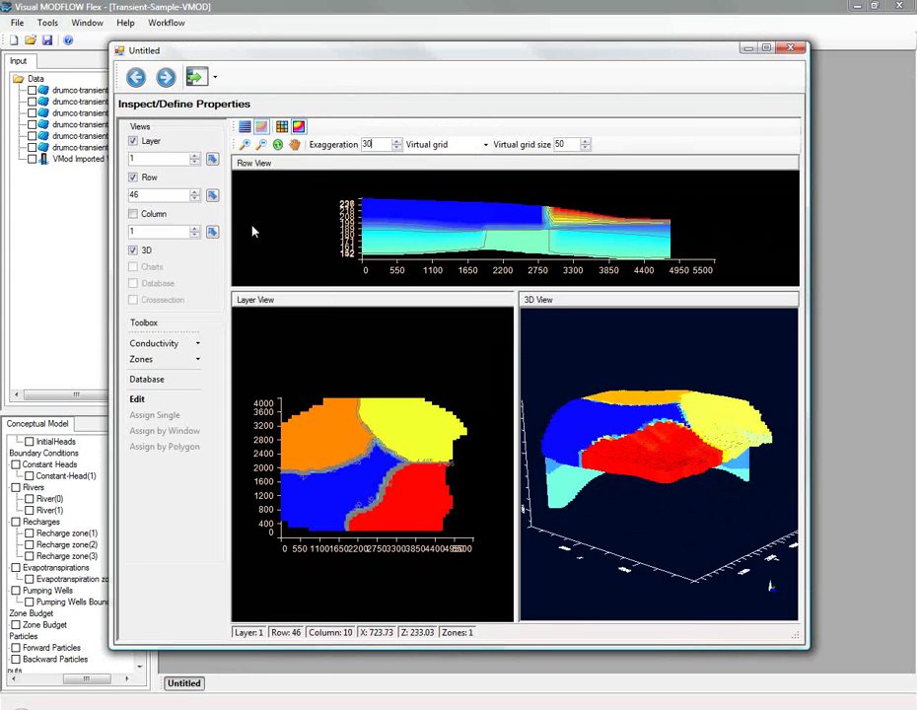
Slice the 3D conductivity model at column 20, row 20 and layer 3
{"action": "left_click", "coordinate": [160, 232]}
{"action": "type", "text": "20"}
{"action": "double_click", "coordinate": [162, 196]}
{"action": "type", "text": "20"}
{"action": "left_click_drag", "start_coordinate": [627, 449], "coordinate": [584, 430]}
{"action": "left_click", "coordinate": [158, 159]}
{"action": "key", "text": "Up"}
{"action": "key", "text": "Up"}
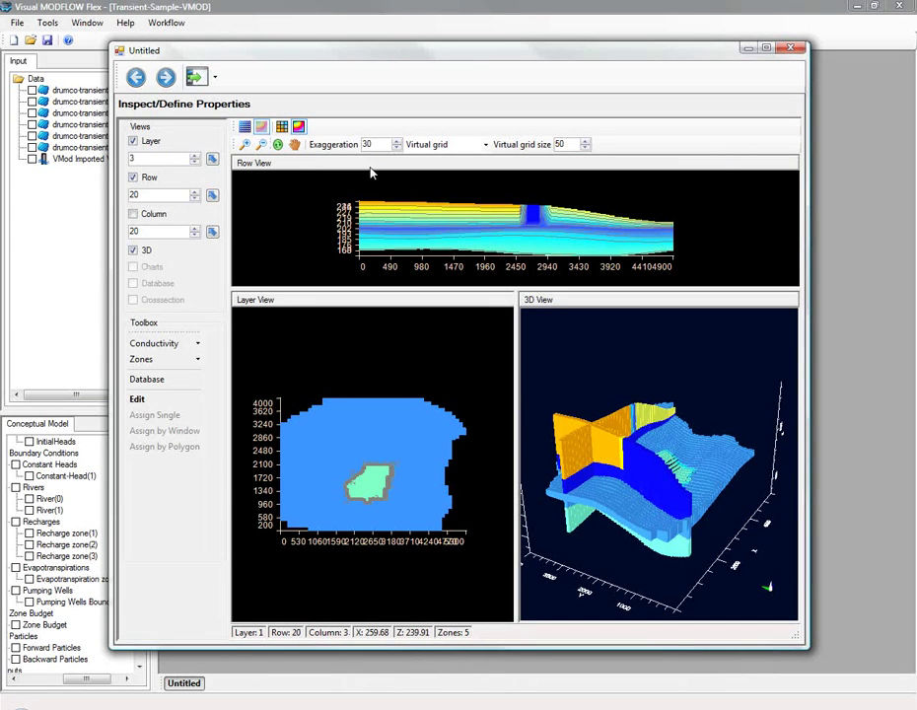
Swap the 3D view with the row view and enlarge the 3D pane
{"action": "left_click", "coordinate": [505, 247]}
{"action": "left_click_drag", "start_coordinate": [505, 247], "coordinate": [574, 313]}
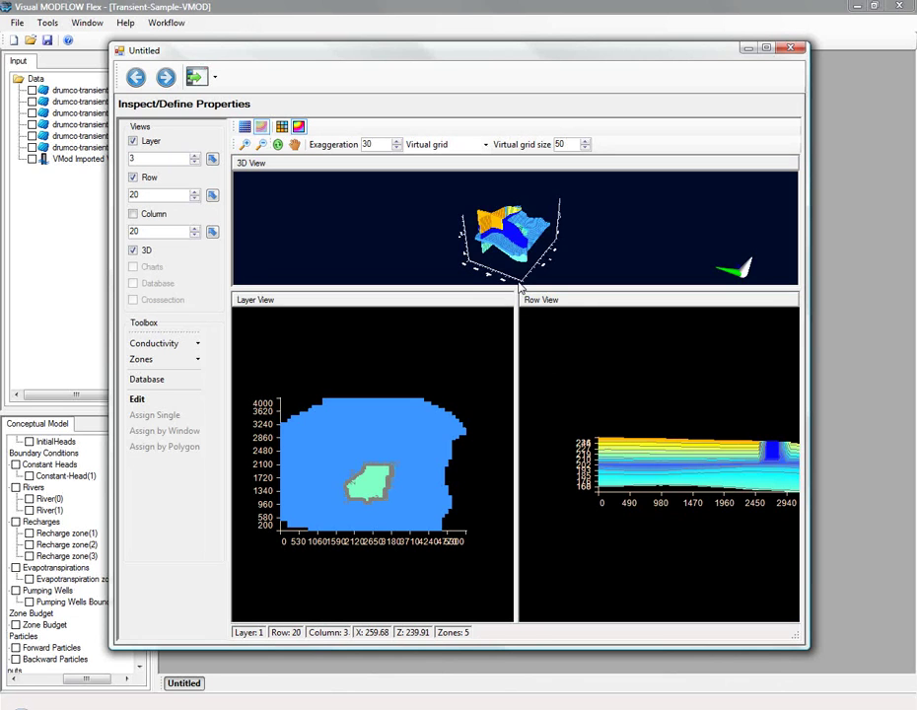
{"action": "left_click_drag", "start_coordinate": [518, 288], "coordinate": [511, 347]}
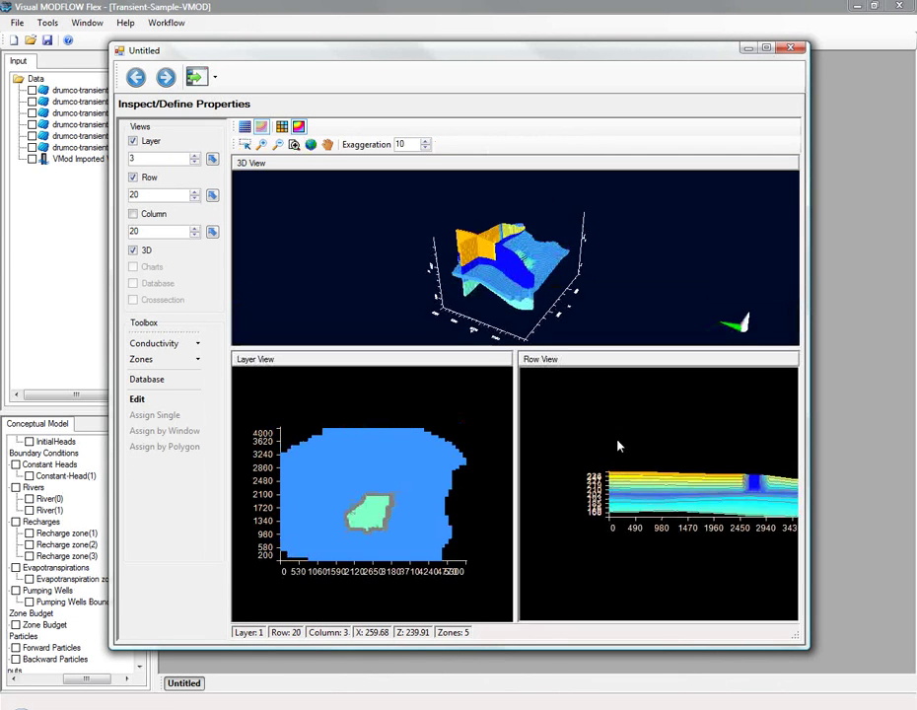
Hide the row and 3D views and display only layer 1 of the conductivity model
{"action": "left_click", "coordinate": [133, 176]}
{"action": "left_click", "coordinate": [133, 250]}
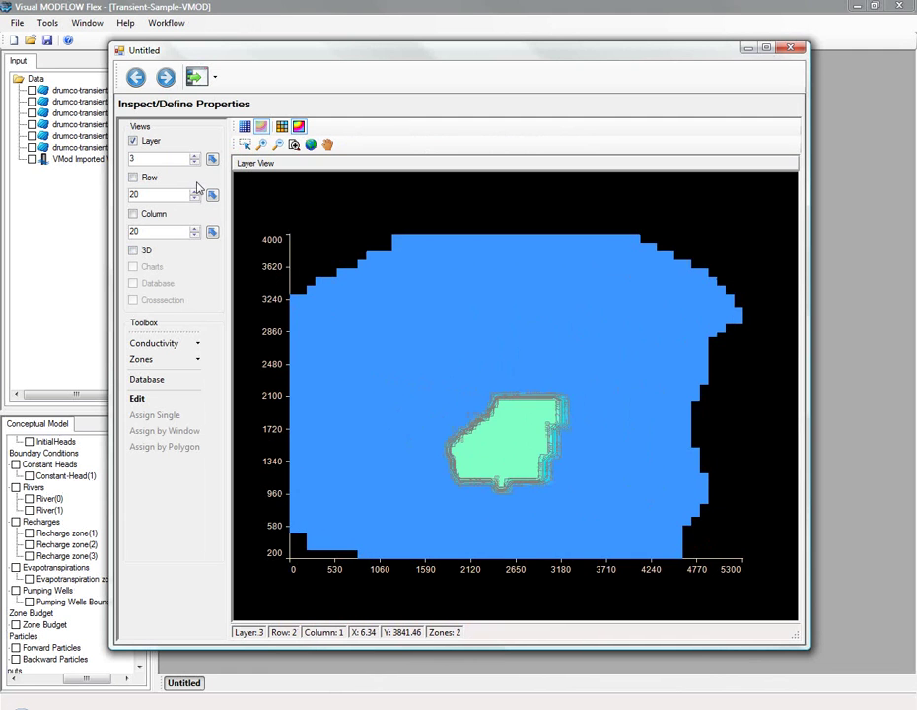
{"action": "key", "text": "BackSpace"}
{"action": "type", "text": "1"}
{"action": "key", "text": "Return"}
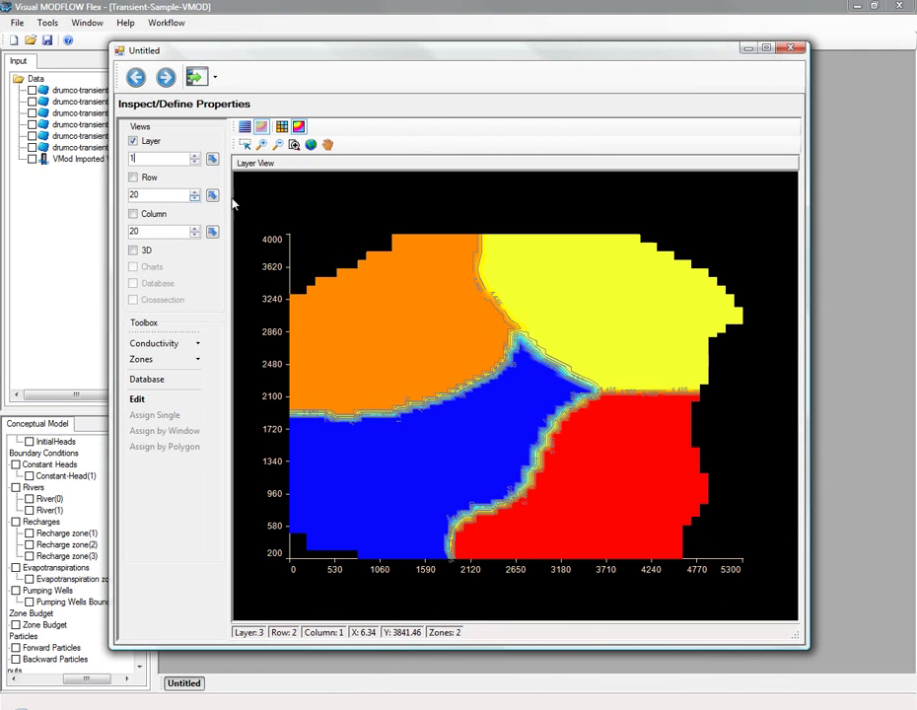
Render the conductivity zones as cells and show the grid lines in the layer view
{"action": "left_click", "coordinate": [282, 126]}
{"action": "left_click_drag", "start_coordinate": [315, 51], "coordinate": [372, 54]}
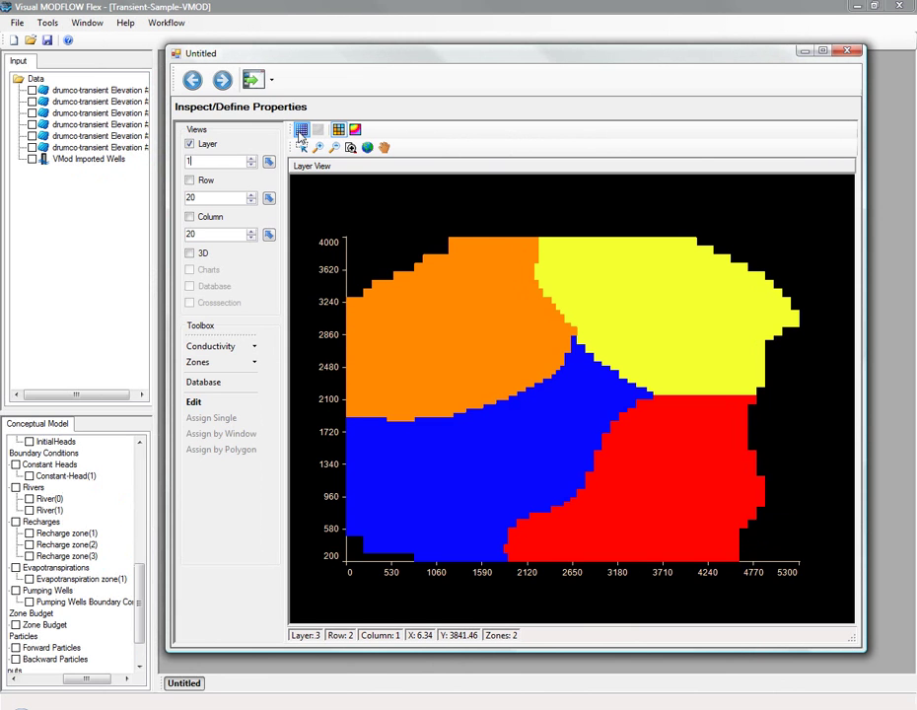
{"action": "left_click", "coordinate": [300, 131]}
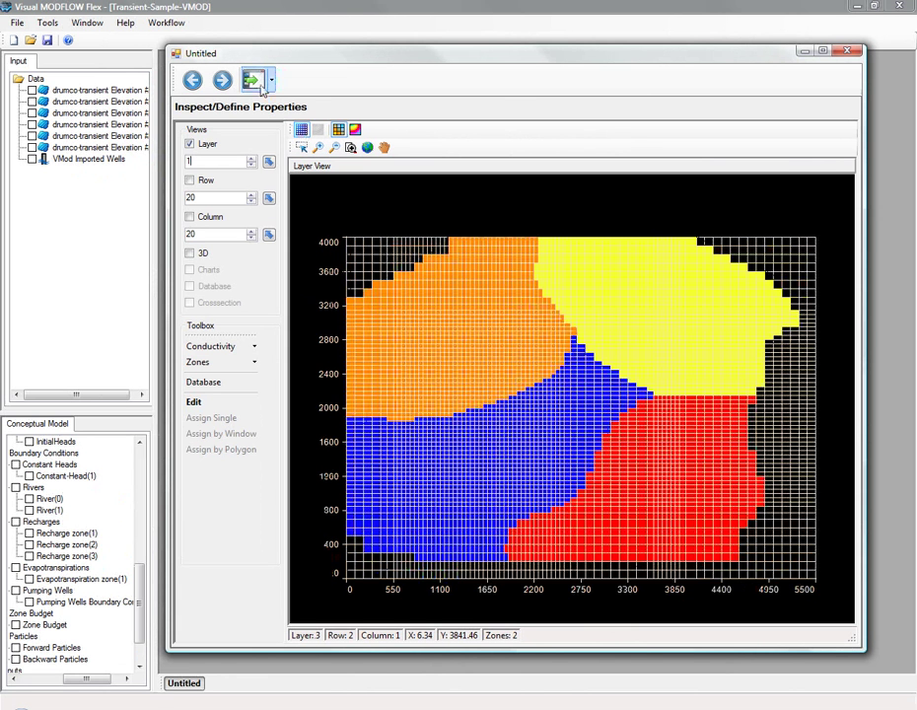
Restore the workflow tree and advance past boundary conditions through Compose Engines to the Translate step, keeping MODFLOW-2005 as the engine
{"action": "left_click", "coordinate": [254, 81]}
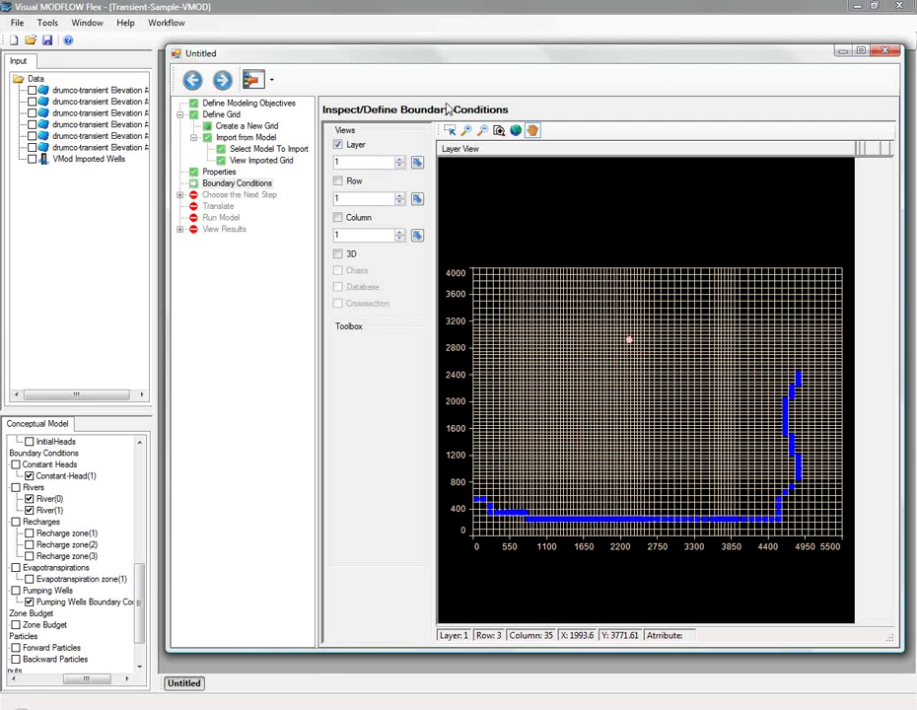
{"action": "left_click", "coordinate": [223, 80]}
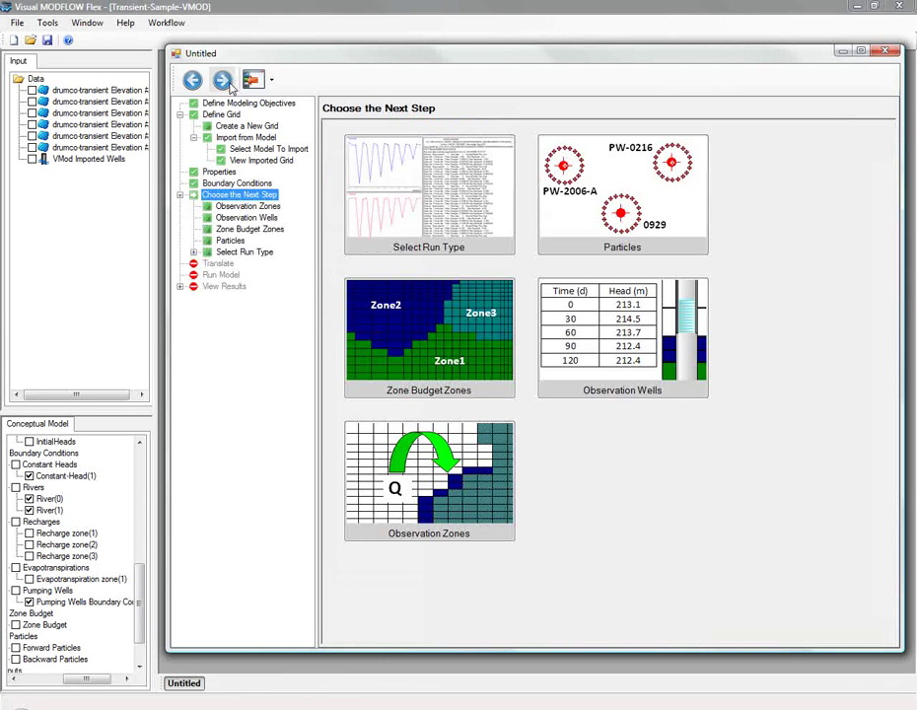
{"action": "left_click", "coordinate": [506, 232]}
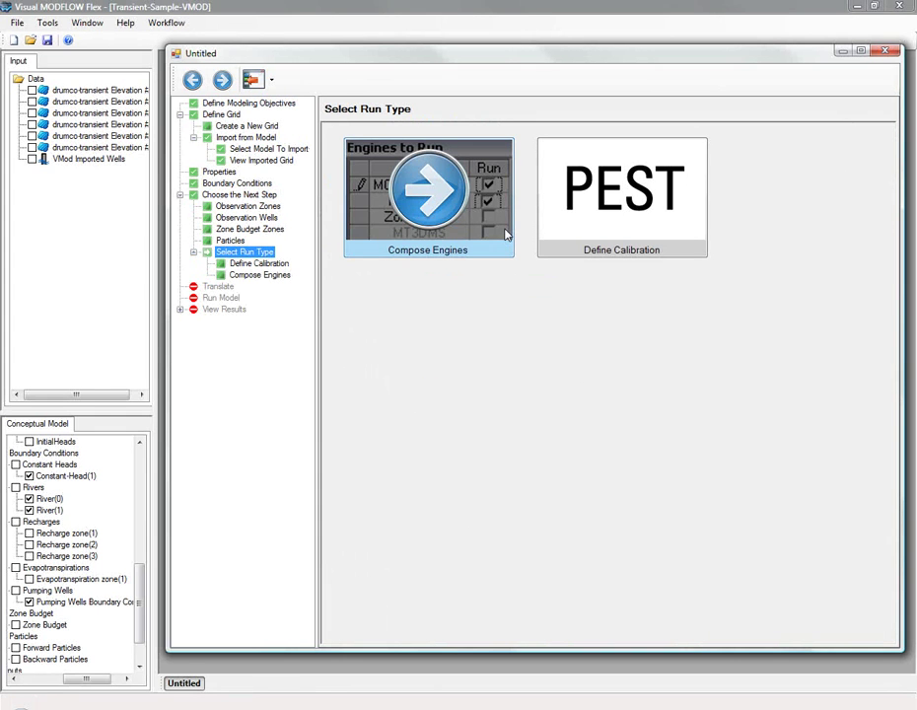
{"action": "left_click", "coordinate": [502, 245]}
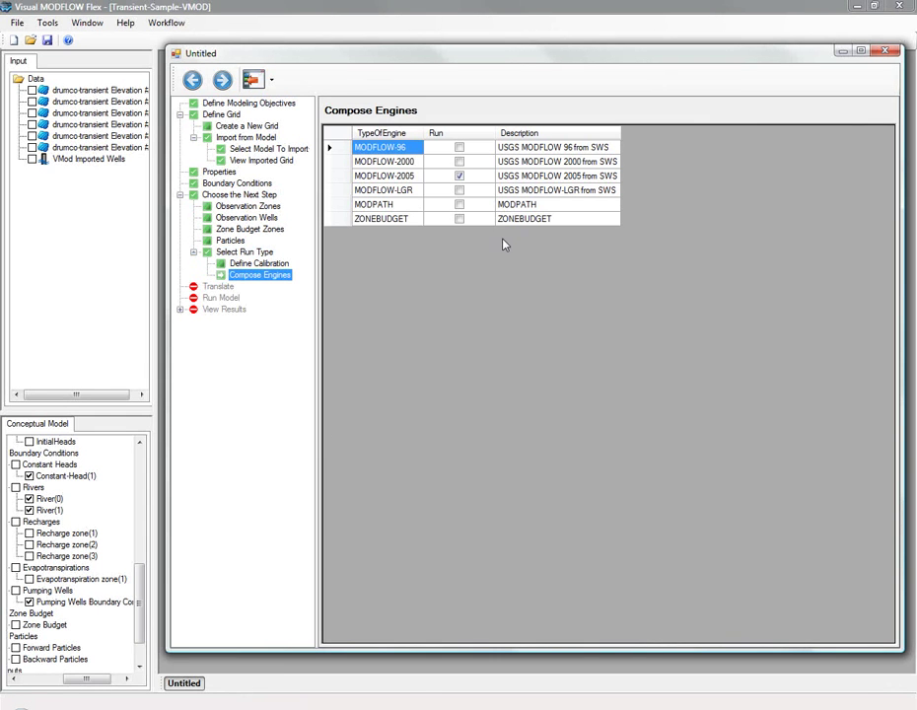
{"action": "left_click", "coordinate": [223, 83]}
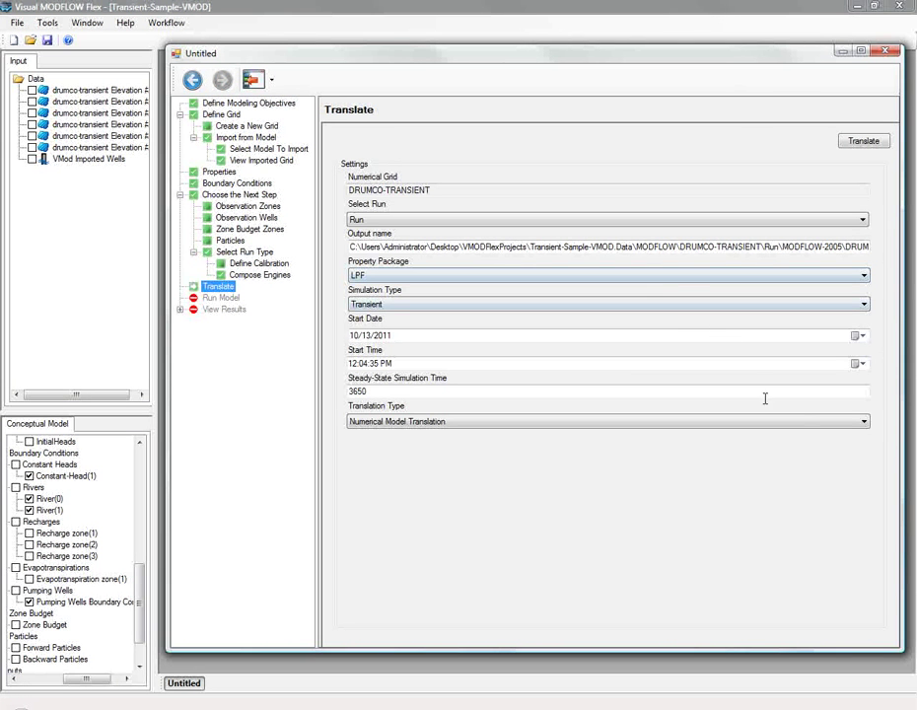
Translate and run the model with MODFLOW-2005, and open the calculated heads in View Maps
{"action": "left_click", "coordinate": [863, 141]}
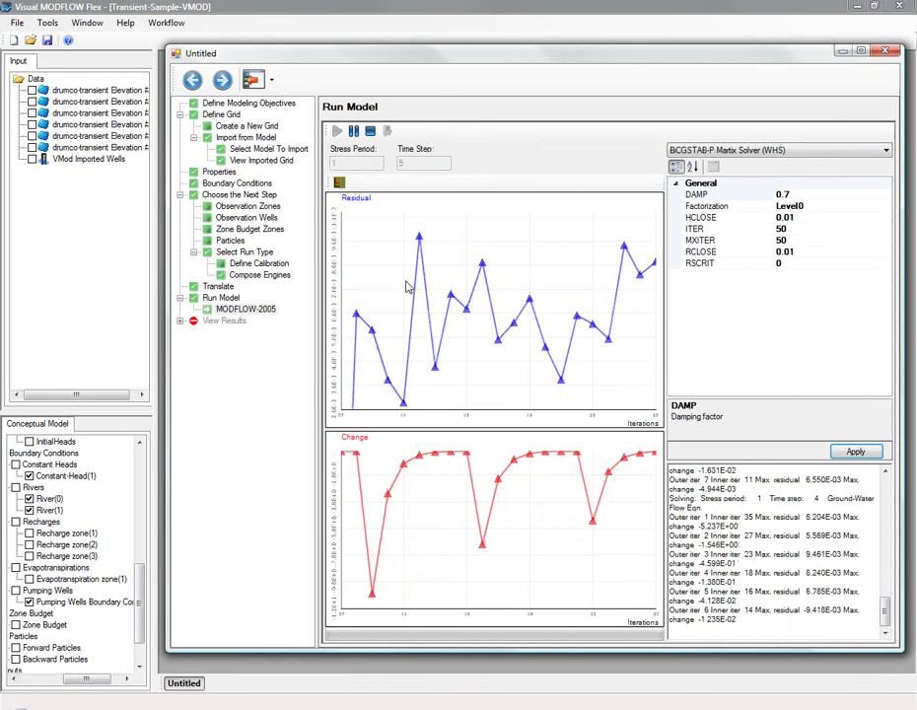
{"action": "left_click", "coordinate": [222, 79]}
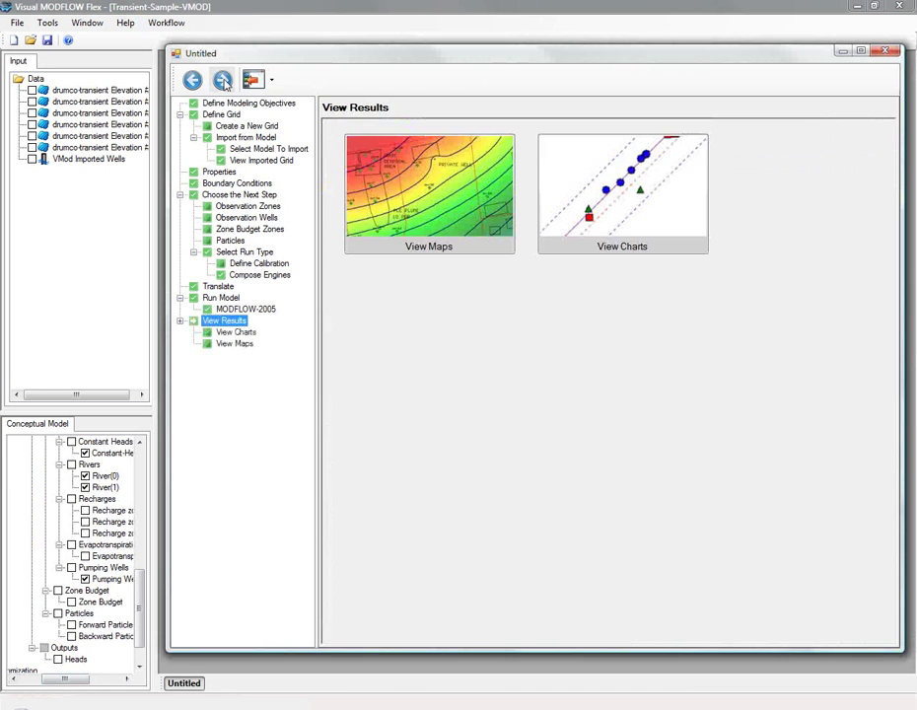
{"action": "left_click", "coordinate": [487, 229]}
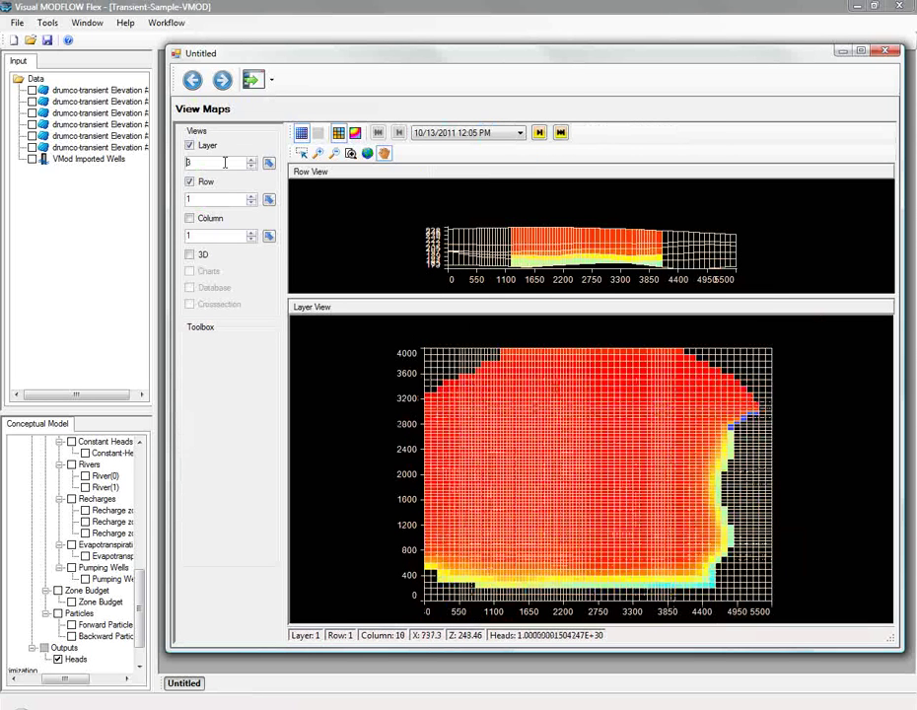
Display the heads of layer 4 and step through the output times to the last one, 10/10/2021 12:05 PM
{"action": "scroll", "coordinate": [225, 163], "scroll_direction": "up", "scroll_amount": 1}
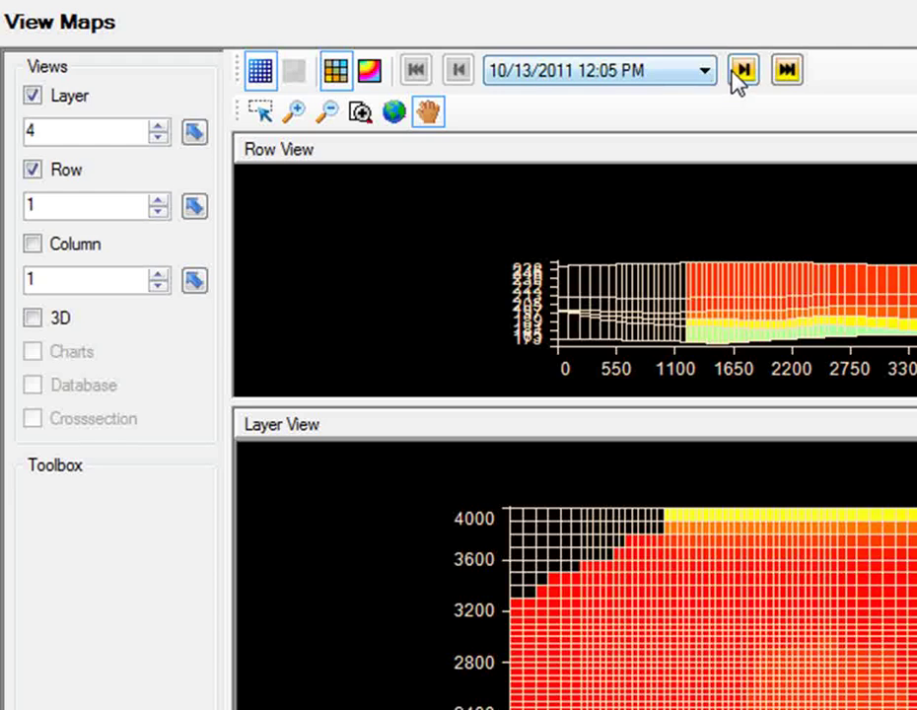
{"action": "left_click", "coordinate": [538, 132]}
{"action": "left_click", "coordinate": [538, 132]}
{"action": "left_click", "coordinate": [743, 70]}
{"action": "left_click", "coordinate": [743, 70]}
{"action": "left_click", "coordinate": [744, 70]}
{"action": "left_click", "coordinate": [744, 70]}
{"action": "left_click", "coordinate": [743, 70]}
{"action": "left_click", "coordinate": [743, 70]}
{"action": "left_click", "coordinate": [743, 70]}
{"action": "left_click", "coordinate": [743, 70]}
{"action": "left_click", "coordinate": [744, 70]}
{"action": "left_click", "coordinate": [743, 70]}
{"action": "left_click", "coordinate": [486, 283]}
{"action": "left_click", "coordinate": [786, 71]}
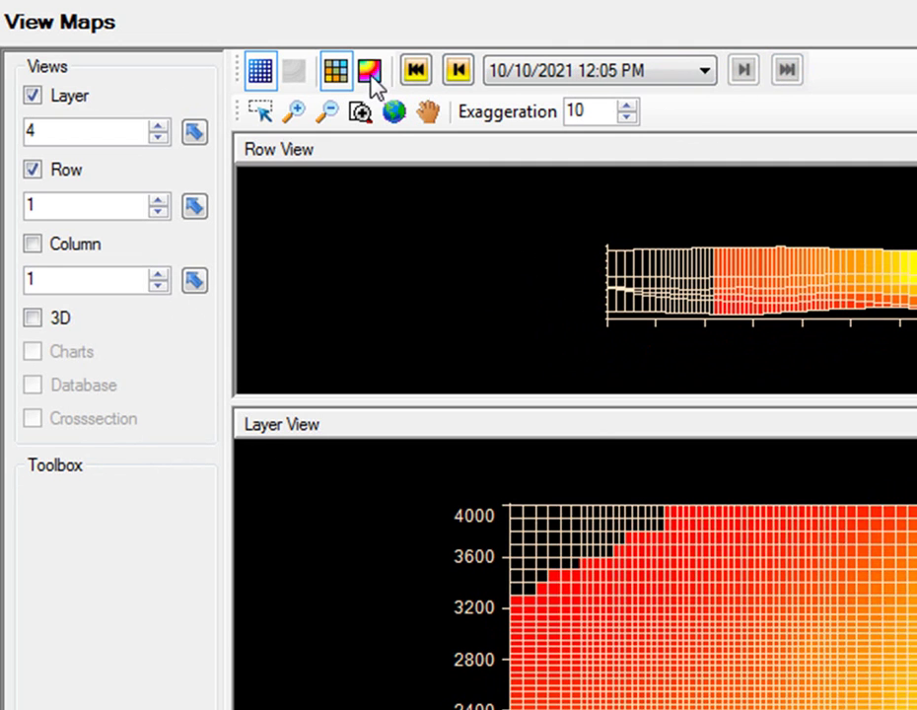
Hide the grid lines and show the heads as a smooth color map with contour lines around a pumping well in layer 4
{"action": "left_click", "coordinate": [262, 77]}
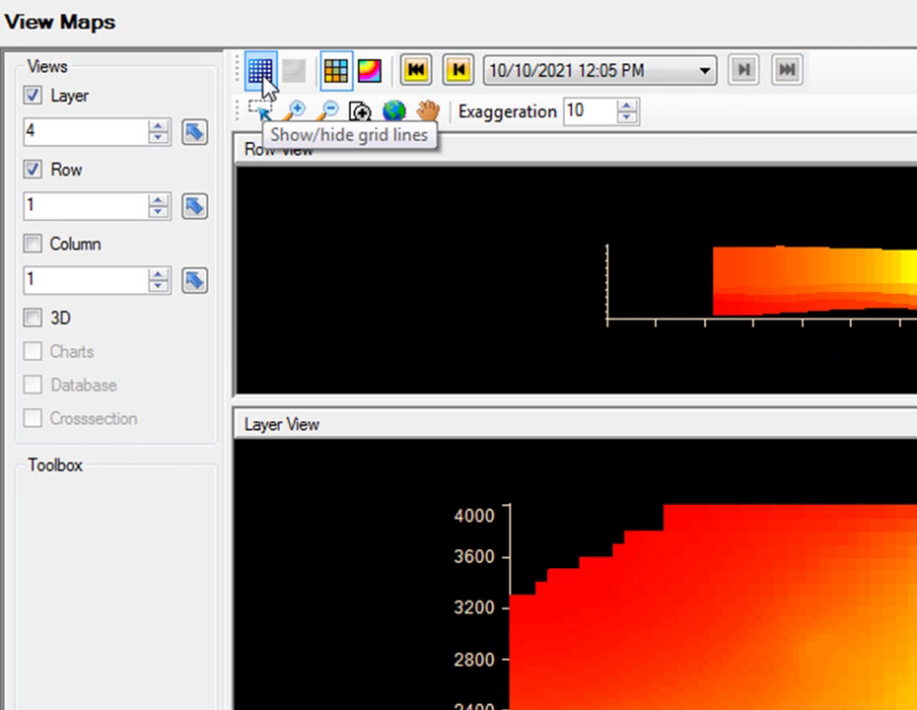
{"action": "left_click", "coordinate": [370, 73]}
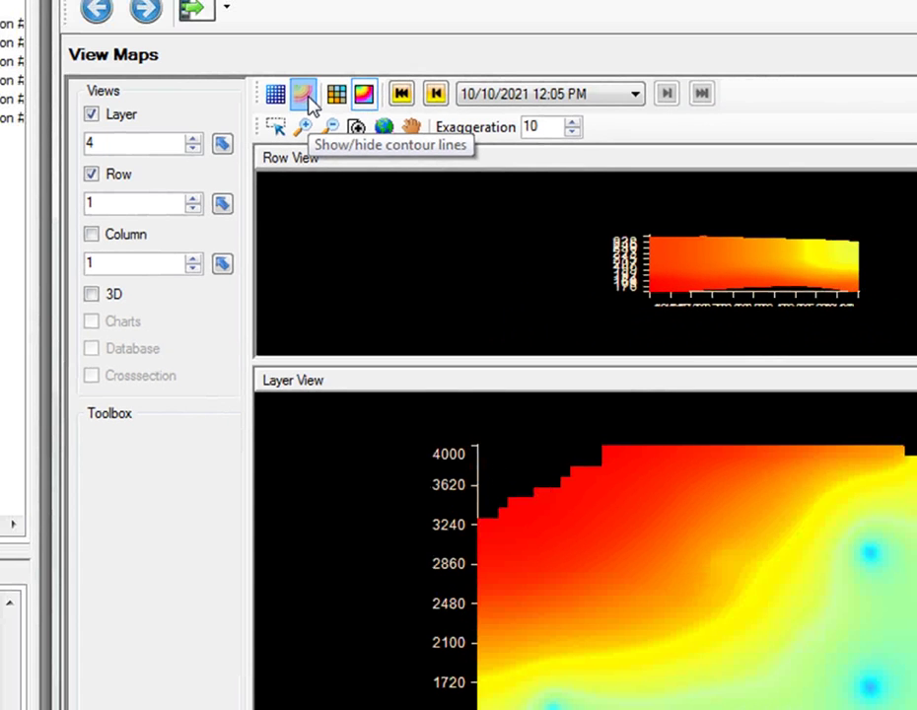
{"action": "left_click", "coordinate": [309, 97]}
{"action": "left_click_drag", "start_coordinate": [454, 507], "coordinate": [565, 572]}
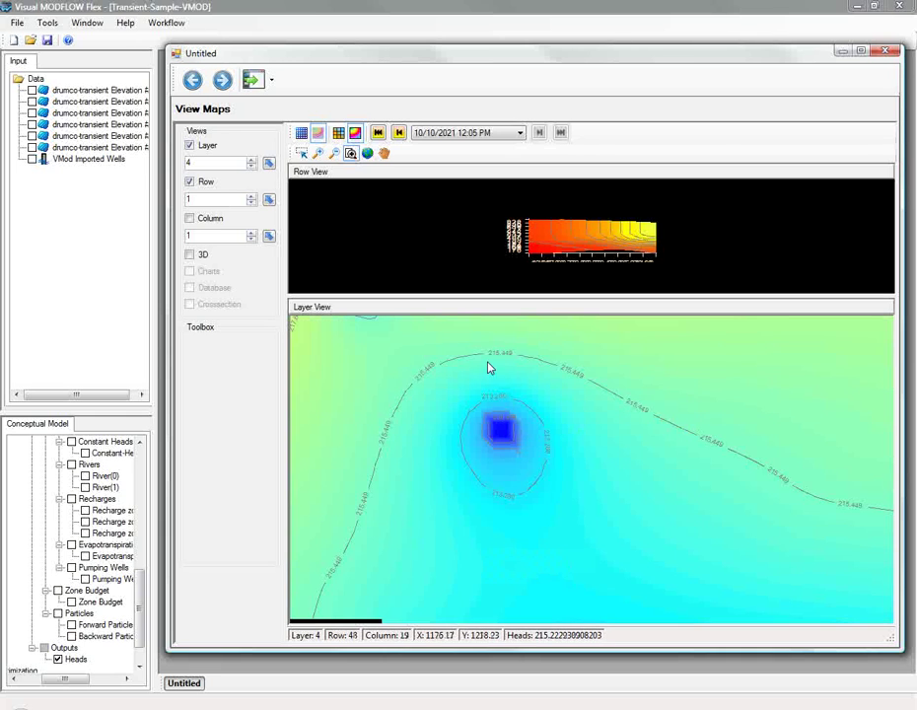
Return to the first output time and step forward to examine how the heads around the well change
{"action": "left_click", "coordinate": [378, 132]}
{"action": "left_click", "coordinate": [539, 132]}
{"action": "left_click", "coordinate": [538, 132]}
{"action": "left_click", "coordinate": [538, 132]}
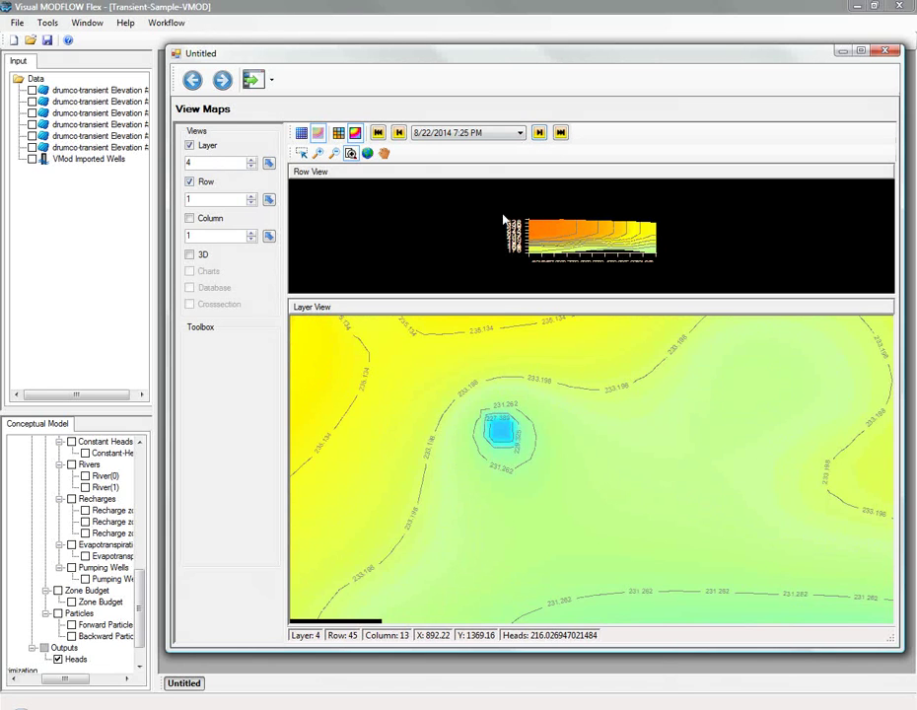
{"action": "left_click", "coordinate": [540, 135]}
Set the row view's vertical exaggeration to 4 and advance the heads to the 3/22/2016 2:35 AM output time
{"action": "double_click", "coordinate": [466, 153]}
{"action": "type", "text": "4"}
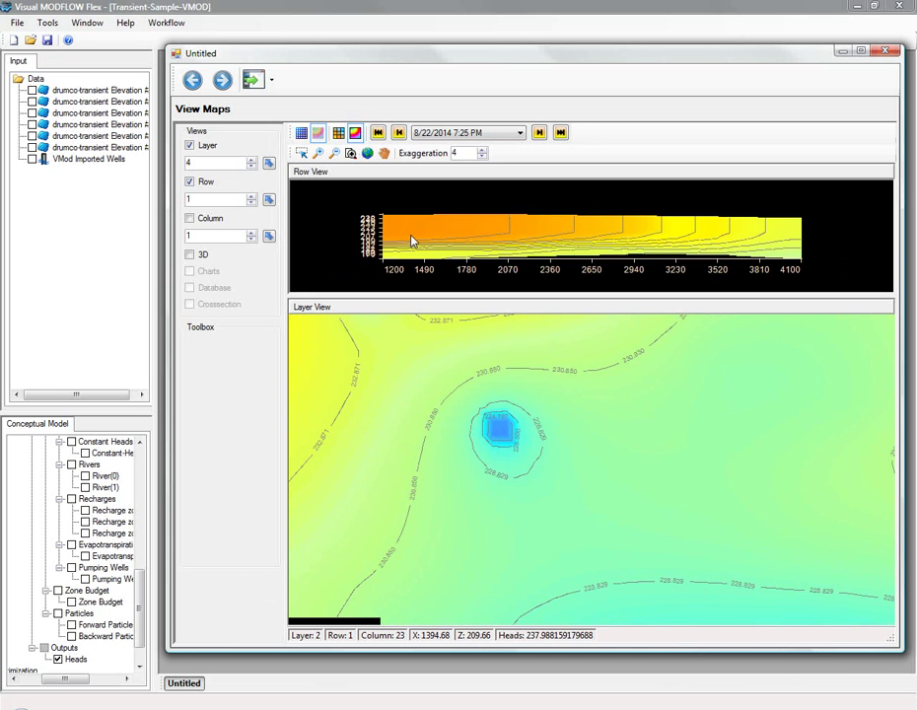
{"action": "left_click", "coordinate": [540, 133]}
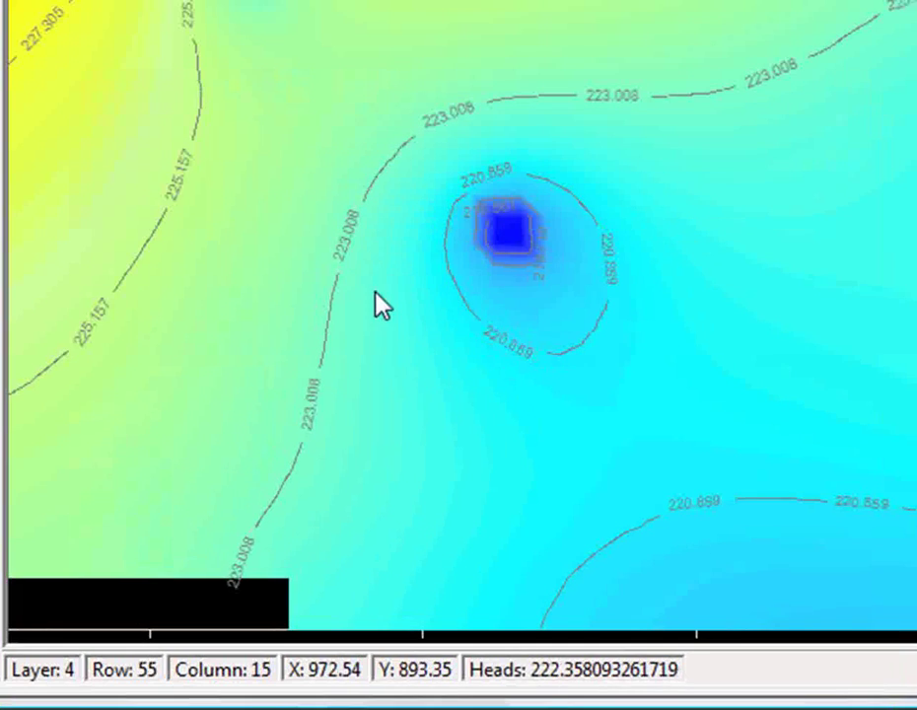
Render the heads as cells without contour lines and restore the layer view to its full extent
{"action": "scroll", "coordinate": [580, 355], "scroll_direction": "down", "scroll_amount": 1}
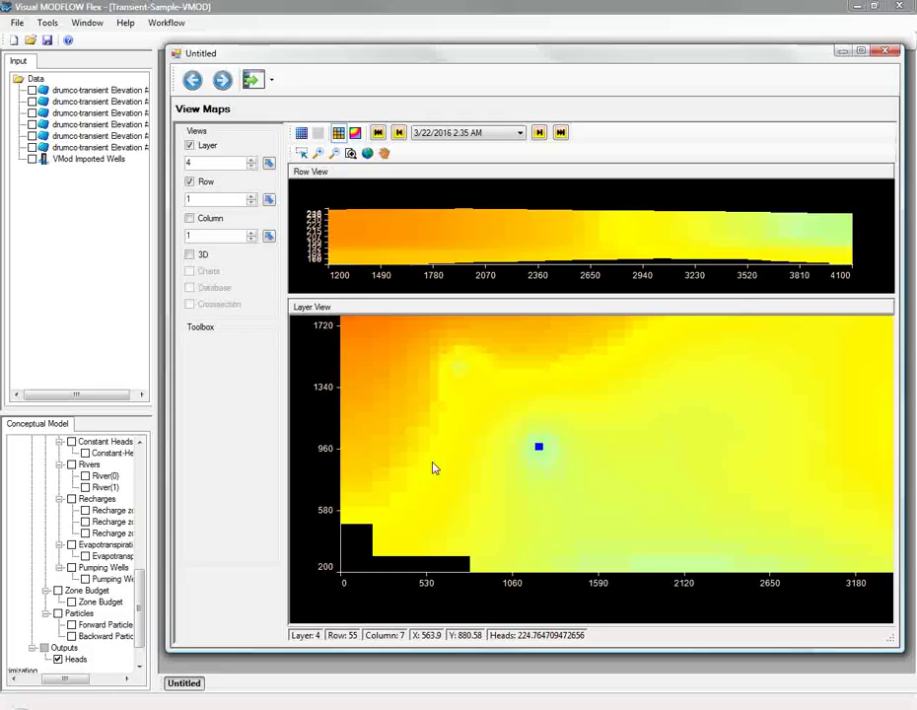
{"action": "scroll", "coordinate": [440, 353], "scroll_direction": "down", "scroll_amount": 3}
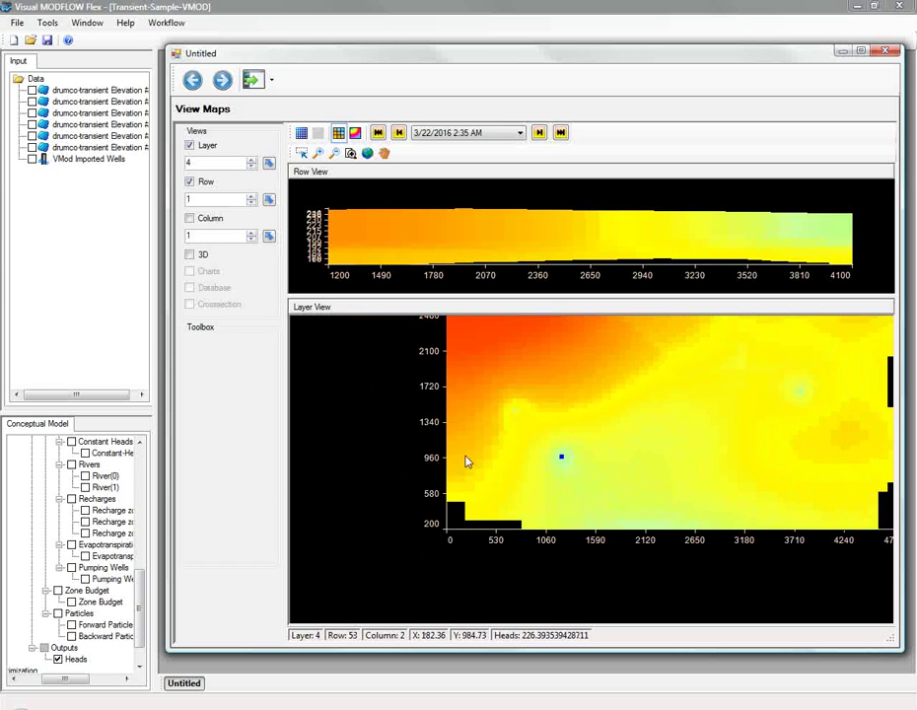
{"action": "scroll", "coordinate": [475, 461], "scroll_direction": "down", "scroll_amount": 2}
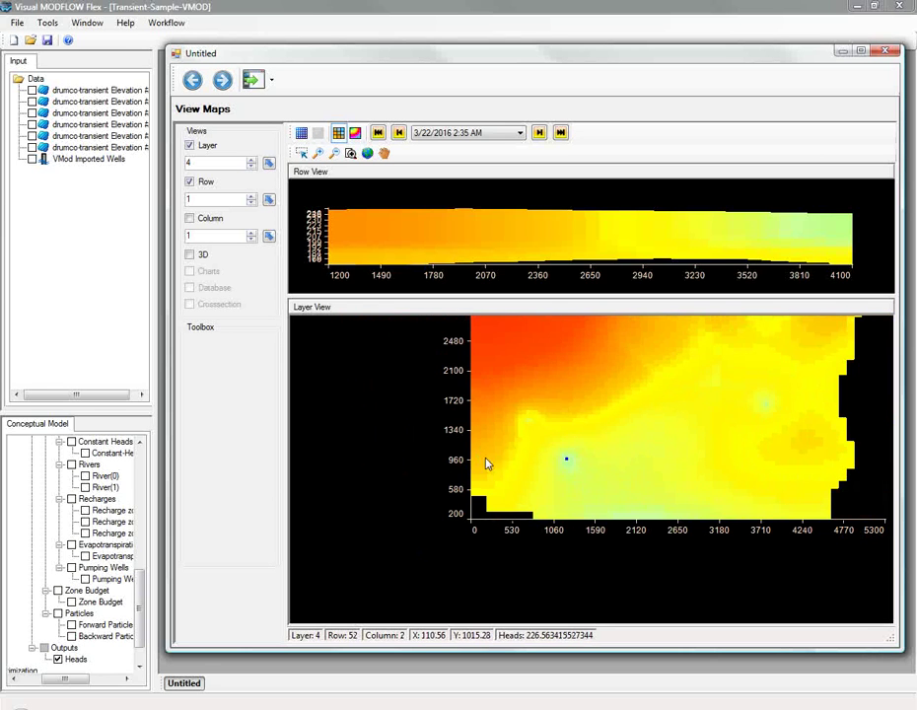
{"action": "left_click", "coordinate": [369, 155]}
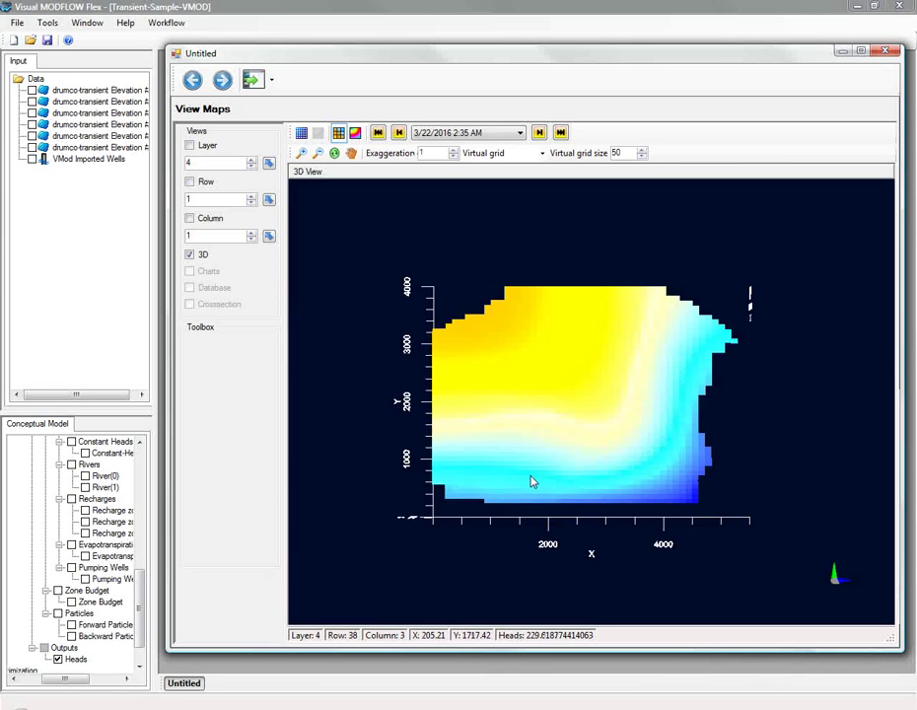
Show only the 3D view with a vertical exaggeration of 20 and display the layer 4 slice in it
{"action": "left_click_drag", "start_coordinate": [533, 478], "coordinate": [430, 183]}
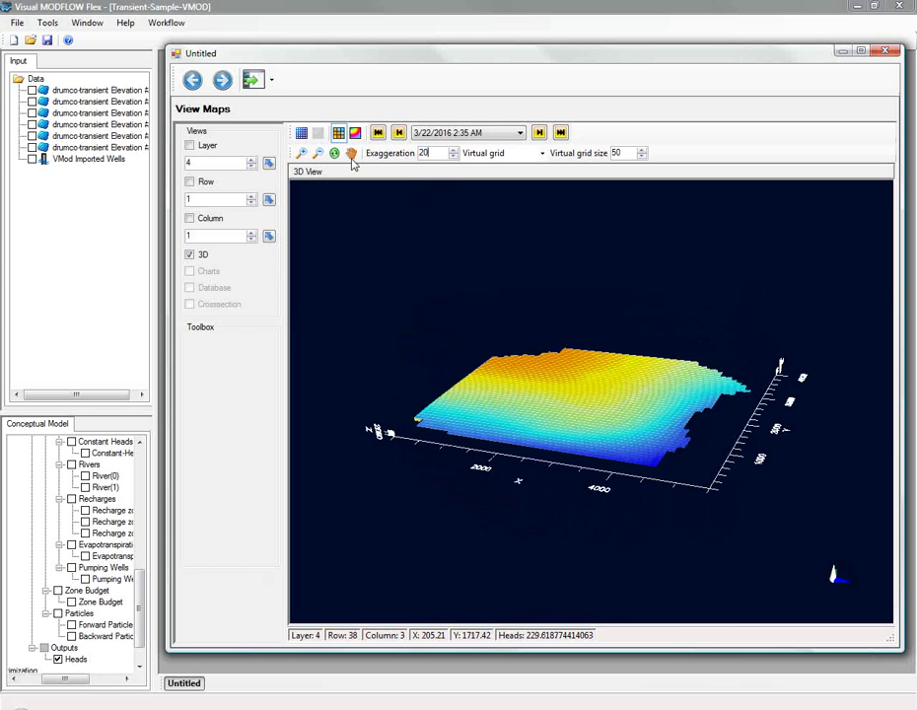
{"action": "type", "text": "20"}
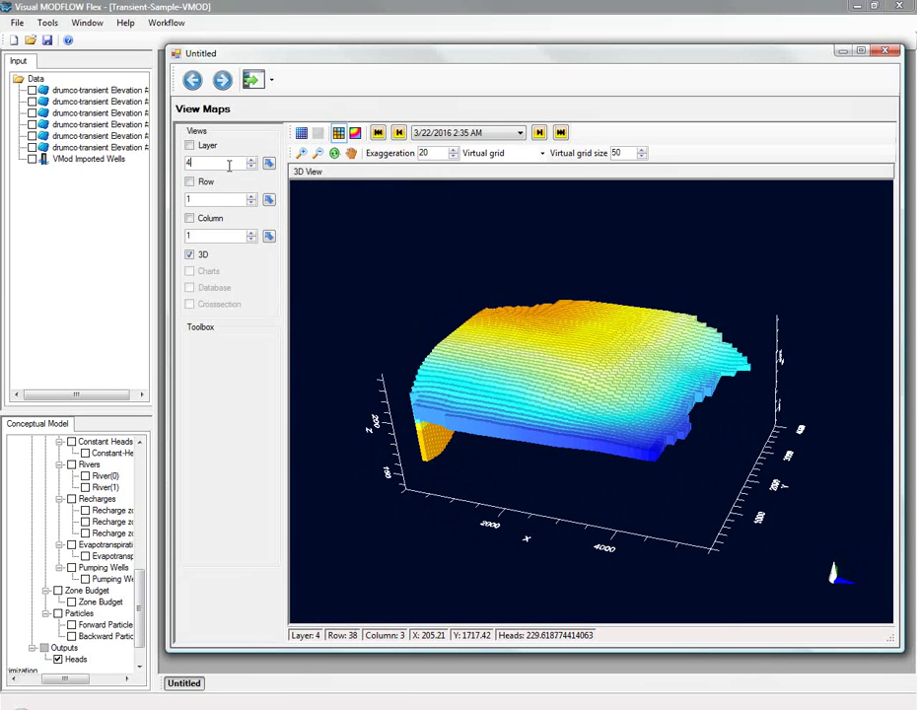
{"action": "key", "text": "Return"}
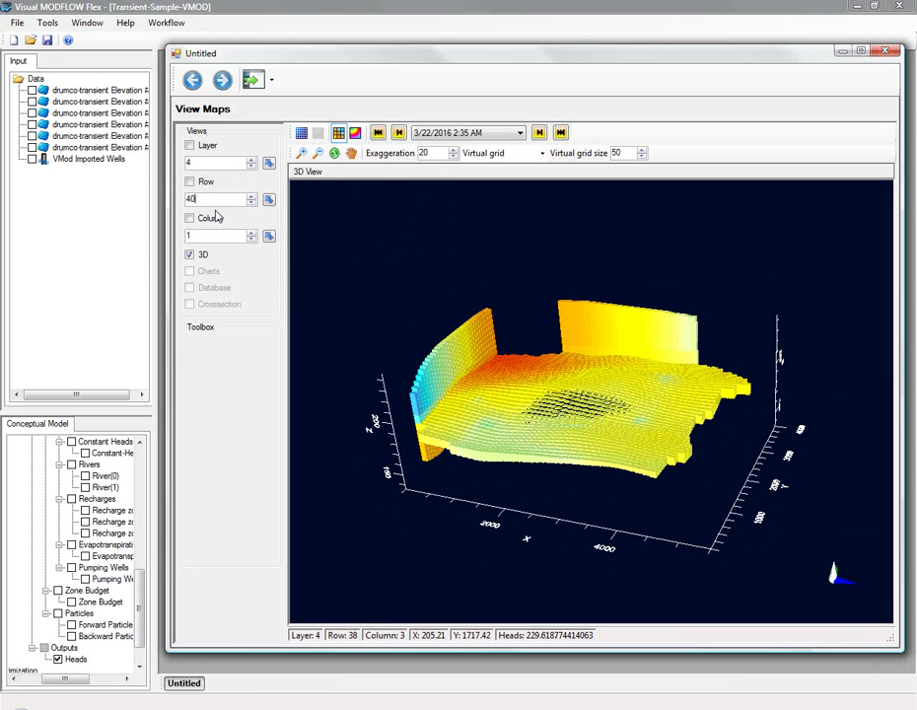
Move the 3D head slices to row 40 and column 40
{"action": "left_click", "coordinate": [204, 236]}
{"action": "double_click", "coordinate": [204, 237]}
{"action": "type", "text": "40"}
Examine the sliced 3D heads from above and show them at the first output time, 10/13/2011 12:05 PM
{"action": "left_click_drag", "start_coordinate": [509, 431], "coordinate": [506, 382]}
{"action": "scroll", "coordinate": [510, 379], "scroll_direction": "up", "scroll_amount": 4}
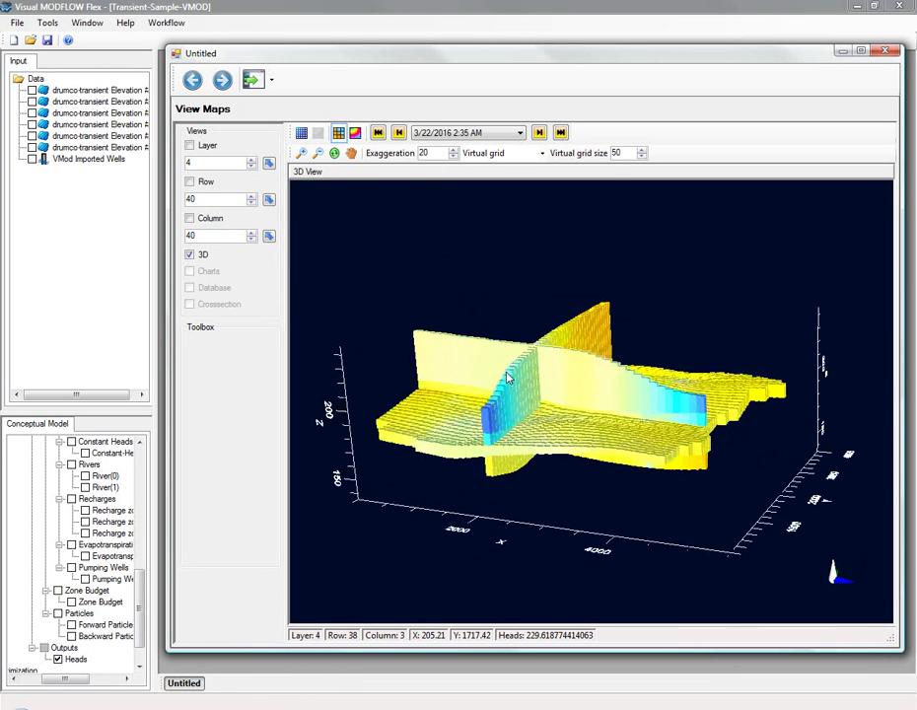
{"action": "left_click", "coordinate": [560, 133]}
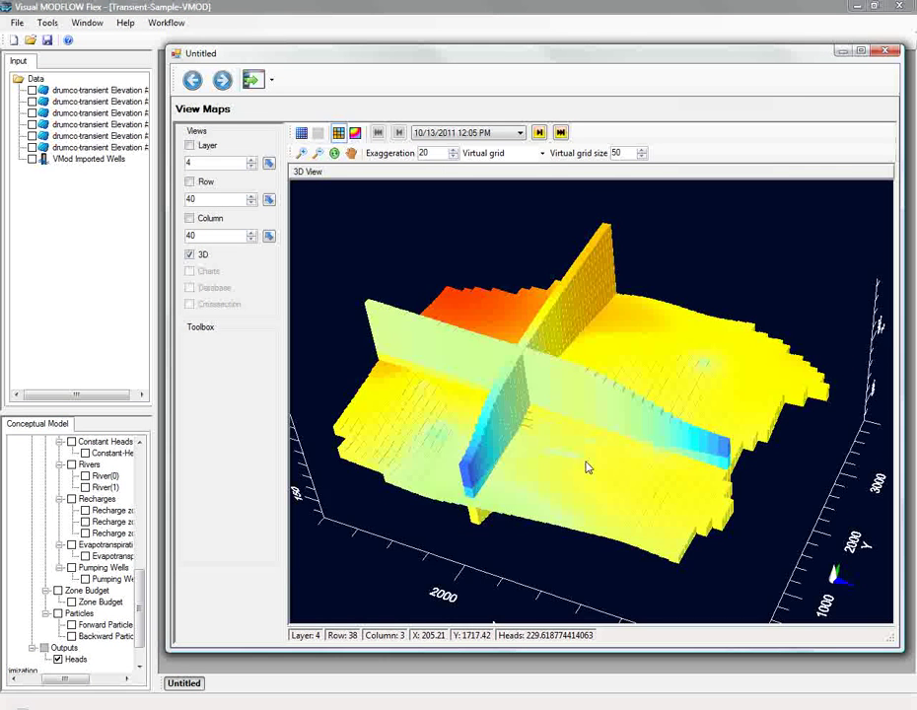